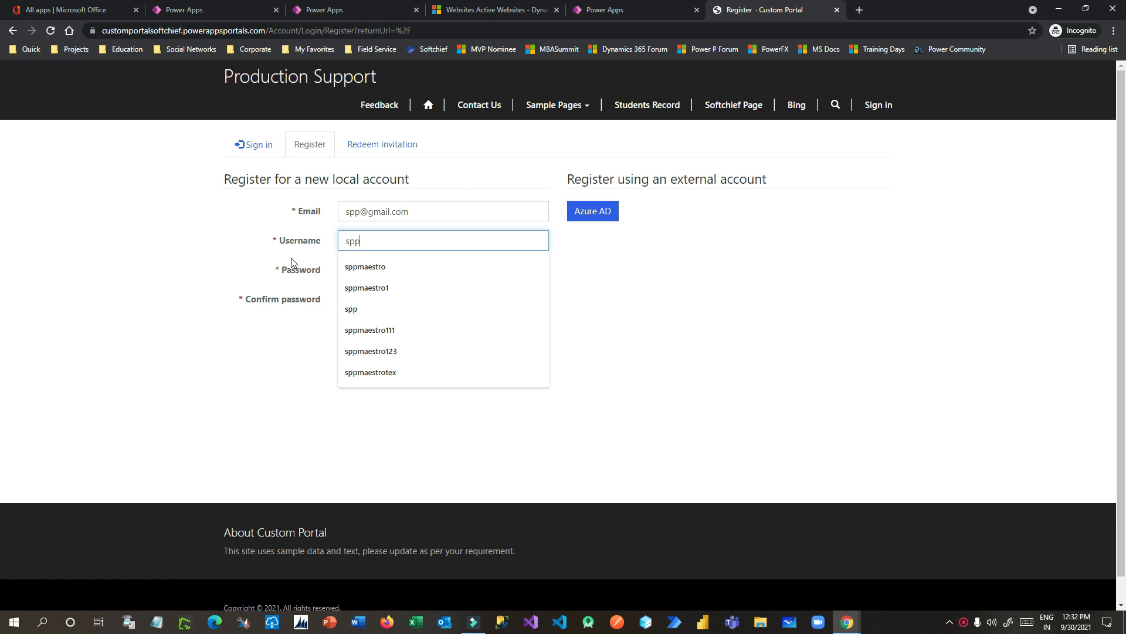
Step: Enter and confirm the account password, then register the new local account
left_click(365, 269)
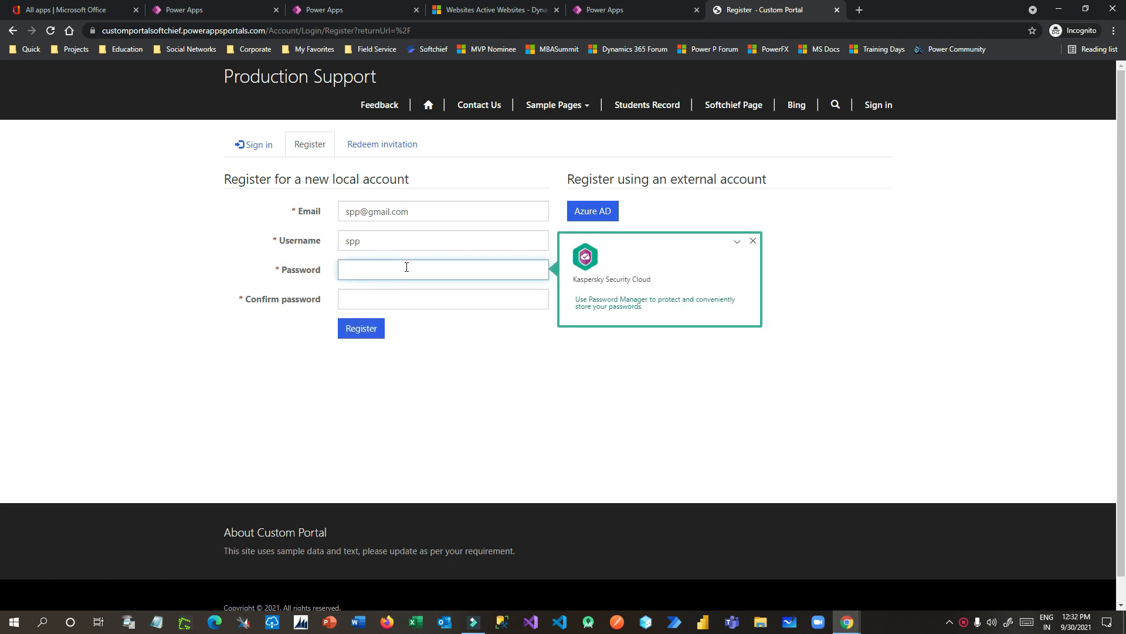
type("P")
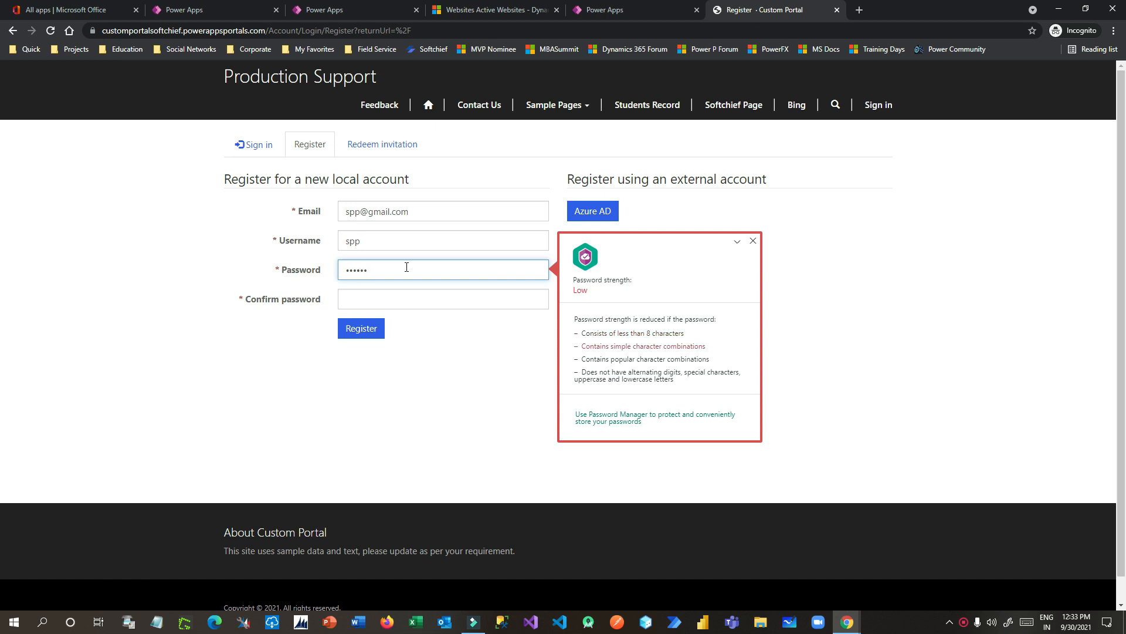
double_click(405, 267)
type("P1")
left_click(410, 295)
type("P")
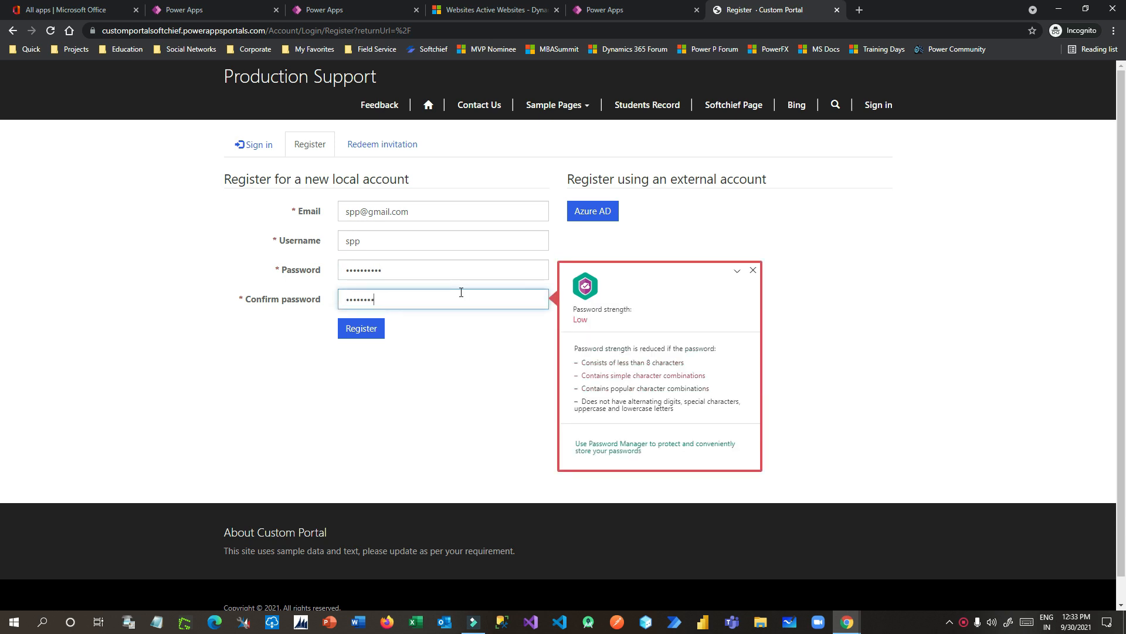
left_click(378, 332)
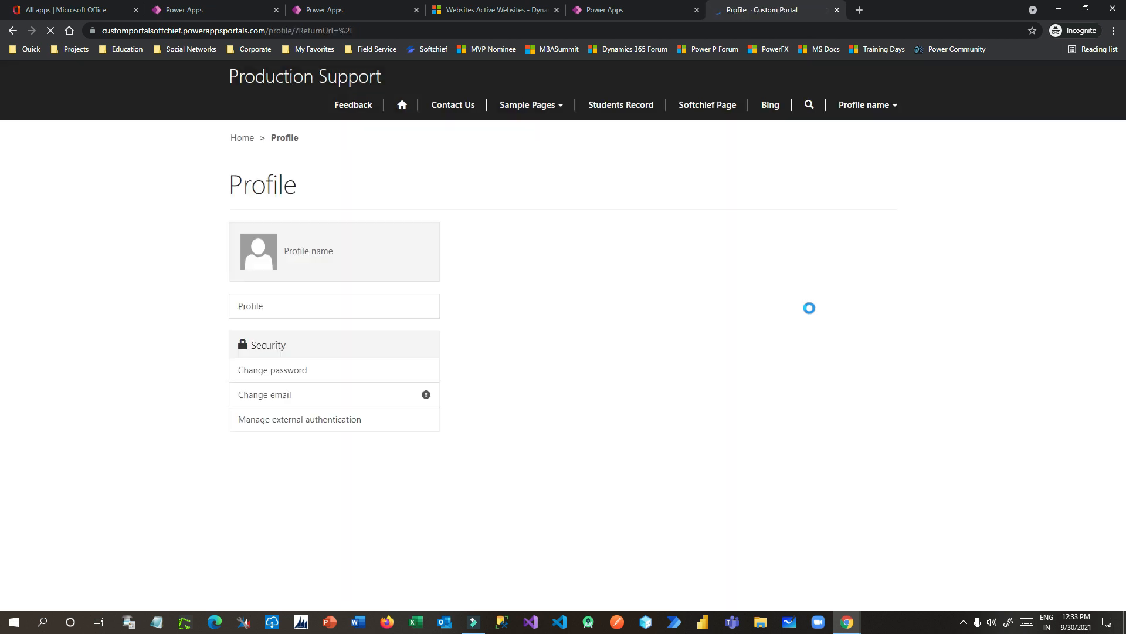
Step: Review the Profile heading, intro paragraphs and First/Last Name fields, then return to portal studio
left_click_drag(231, 191, 319, 193)
left_click(320, 192)
left_click_drag(456, 229, 868, 296)
left_click(869, 287)
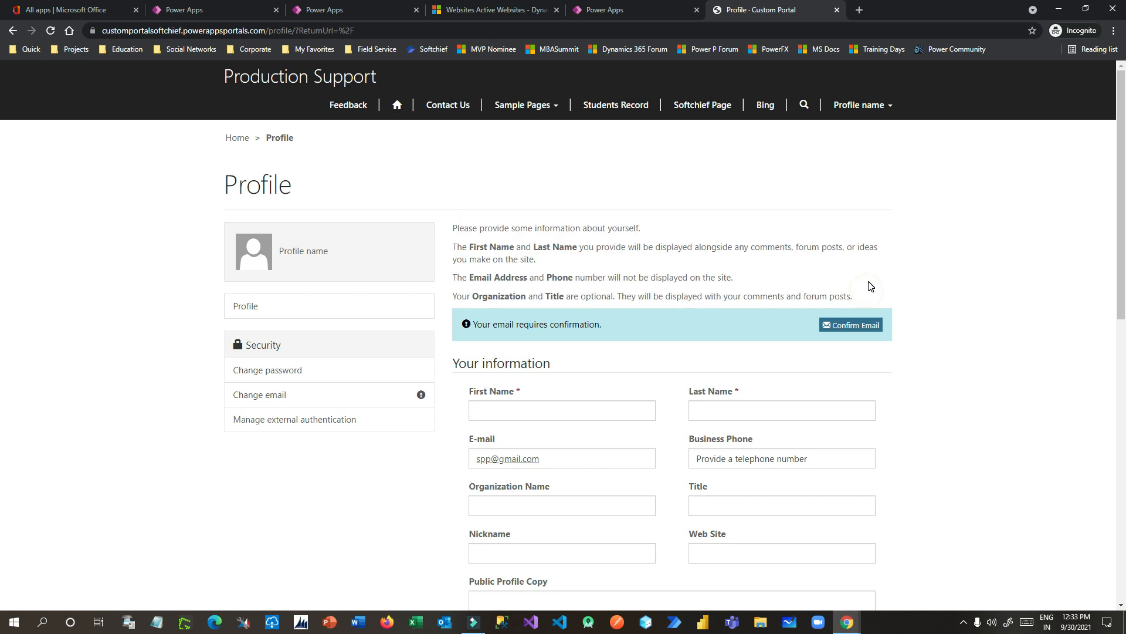
scroll(871, 286, "down", 4)
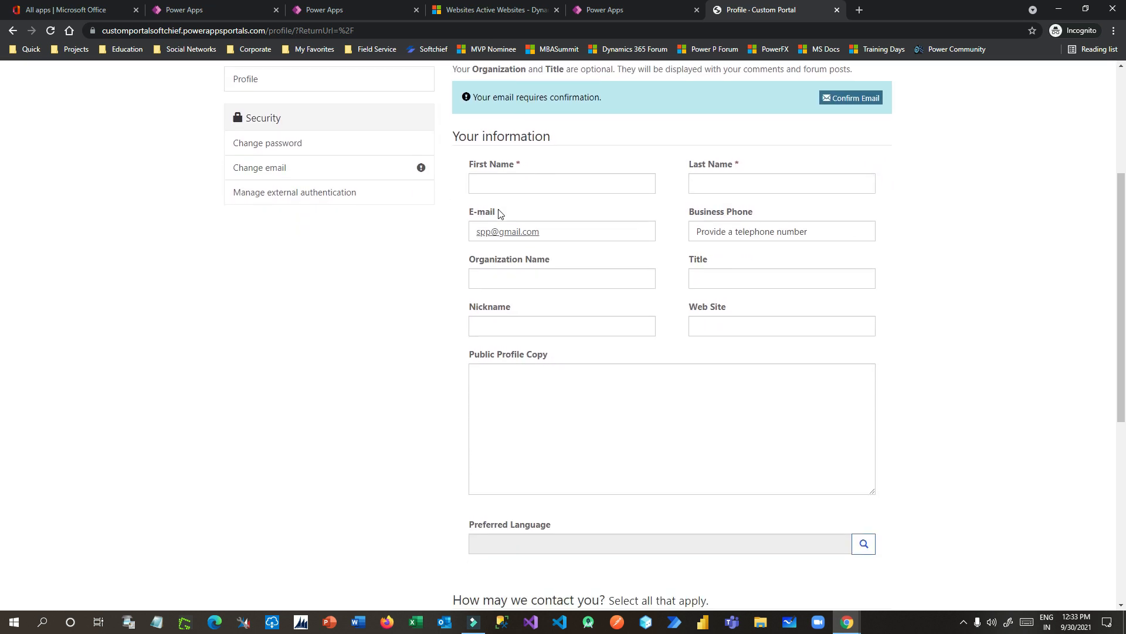
left_click(484, 176)
left_click(787, 174)
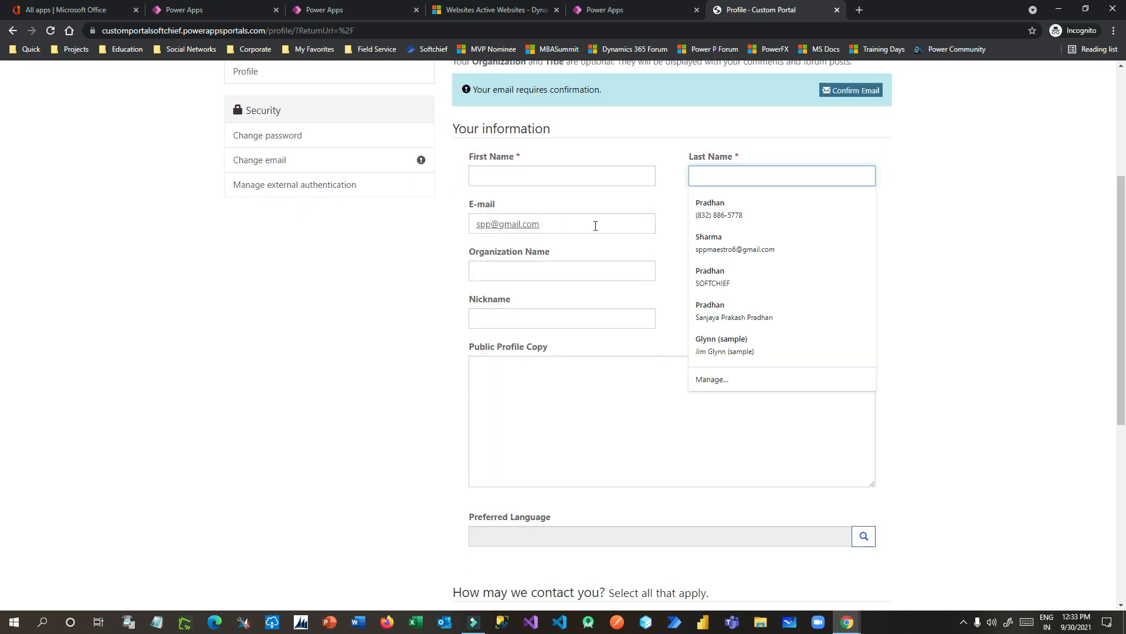
left_click(1026, 239)
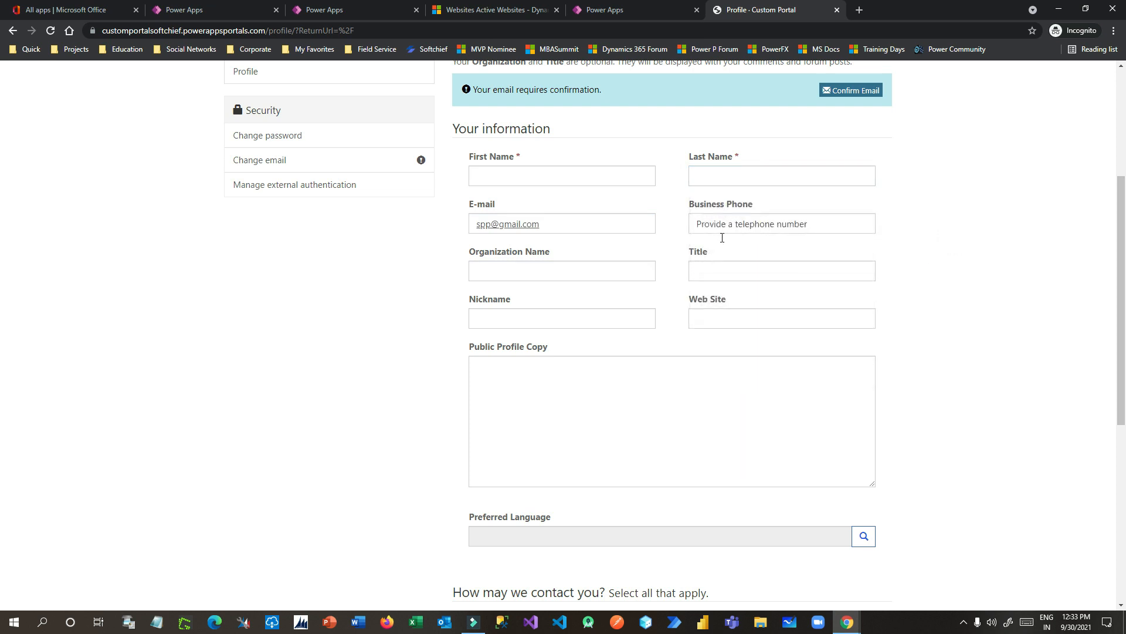
scroll(743, 313, "down", 6)
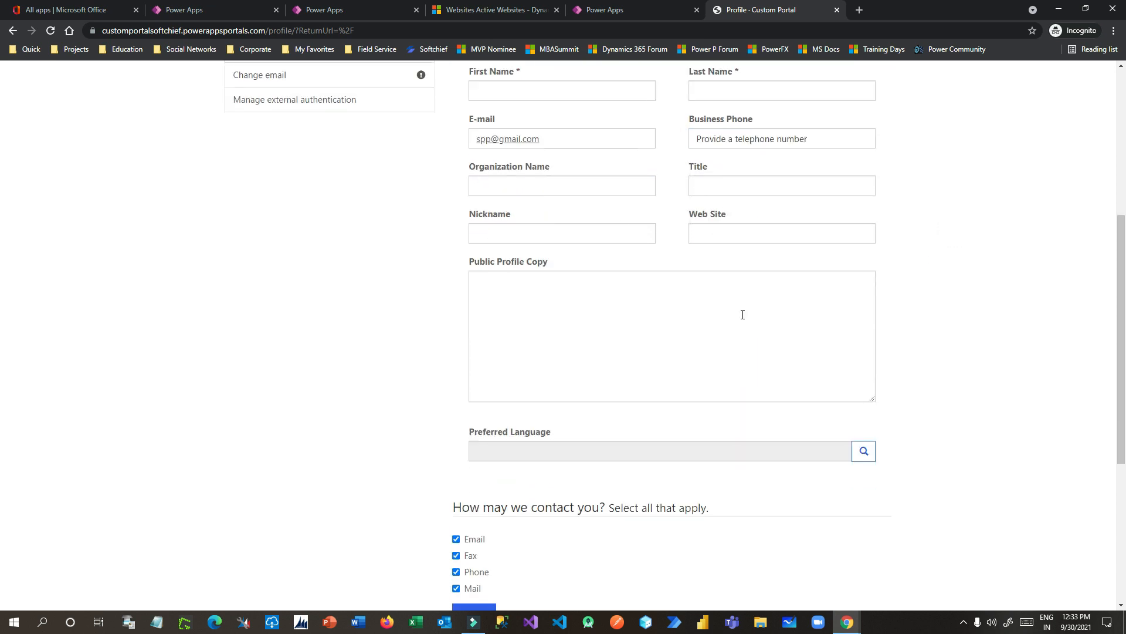
scroll(683, 276, "up", 9)
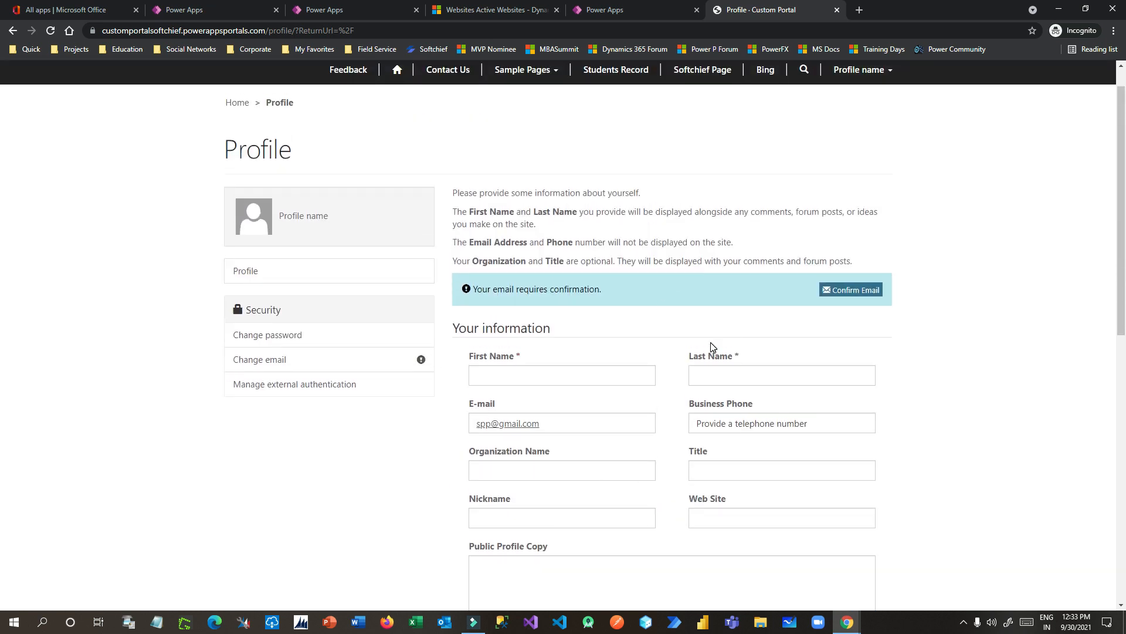
left_click(586, 10)
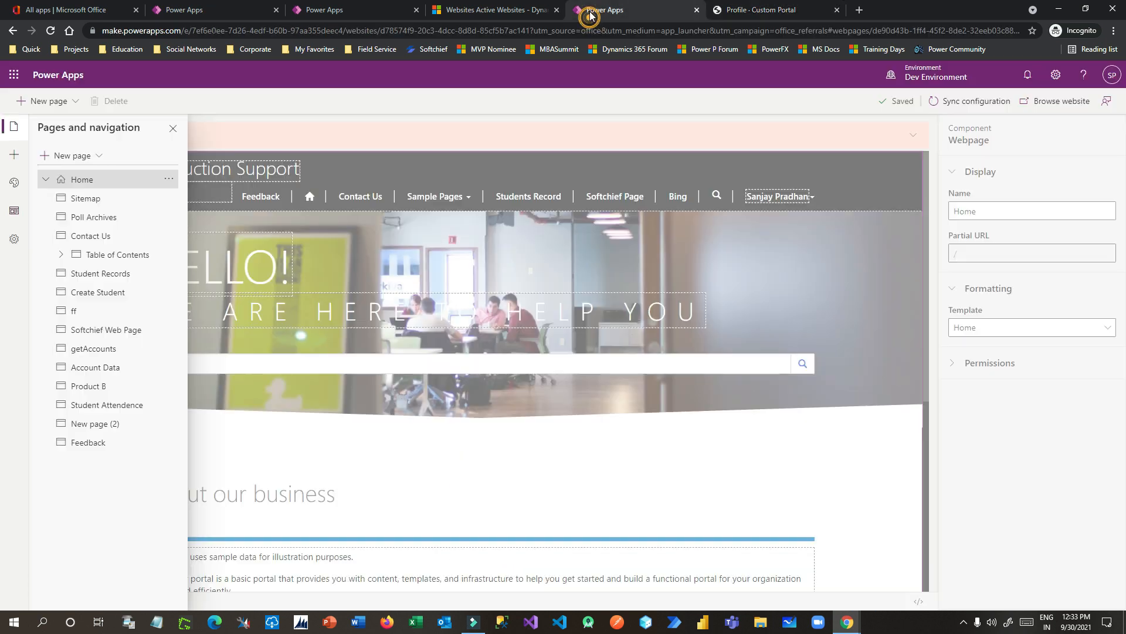
Step: Go to Portal Management's Web Pages list, filter to P, and open the Profile record
left_click(503, 10)
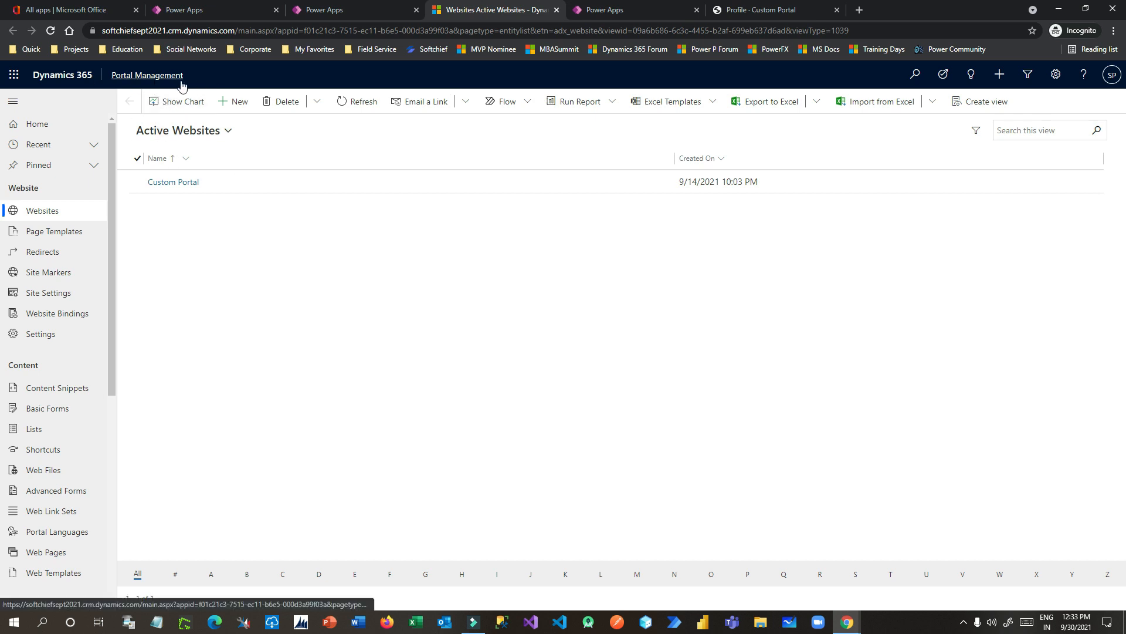
left_click_drag(109, 315, 109, 365)
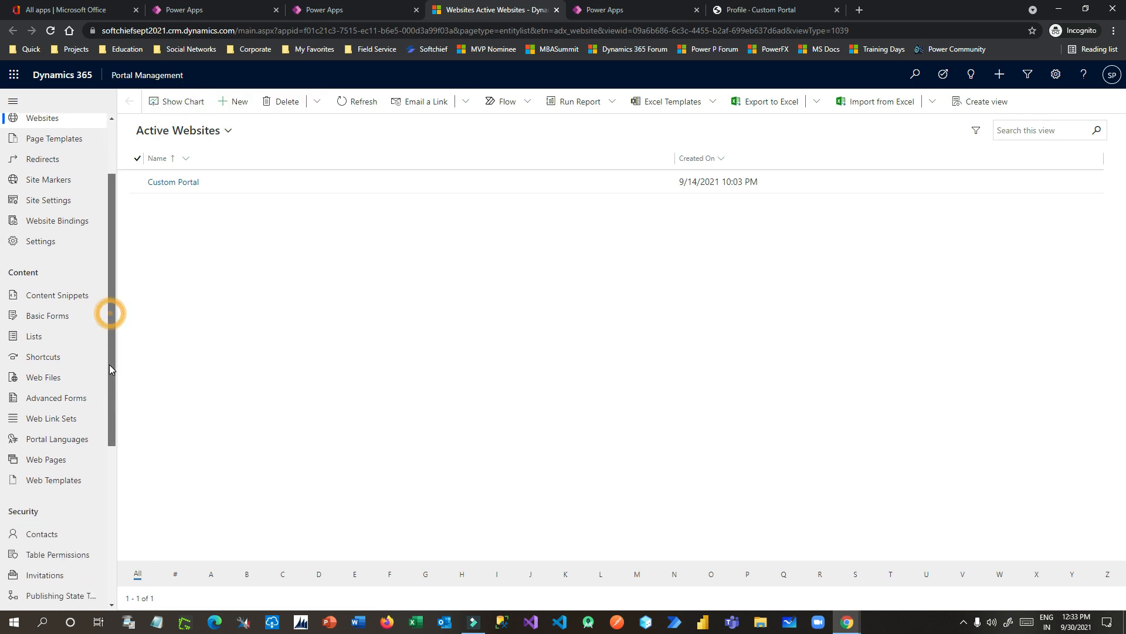
left_click(52, 460)
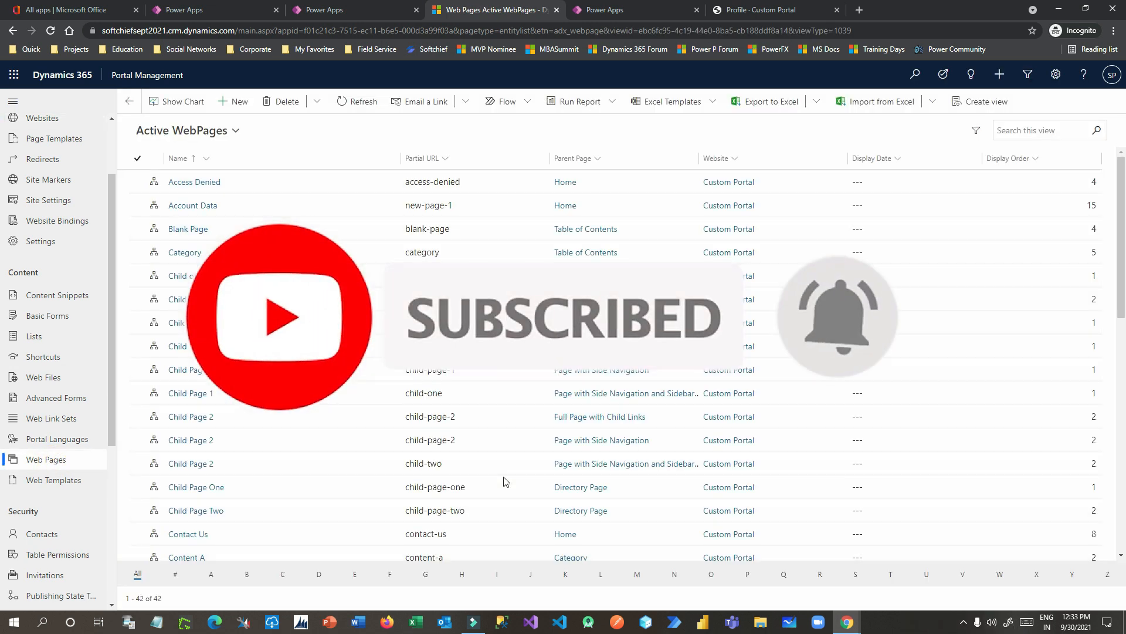
left_click(747, 574)
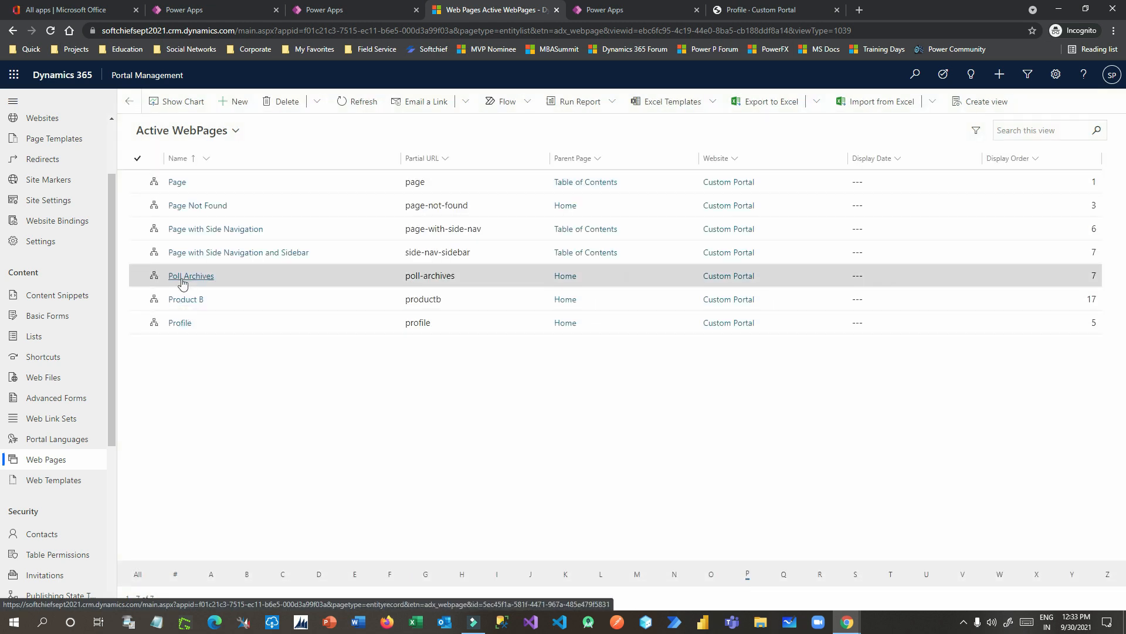
left_click(180, 323)
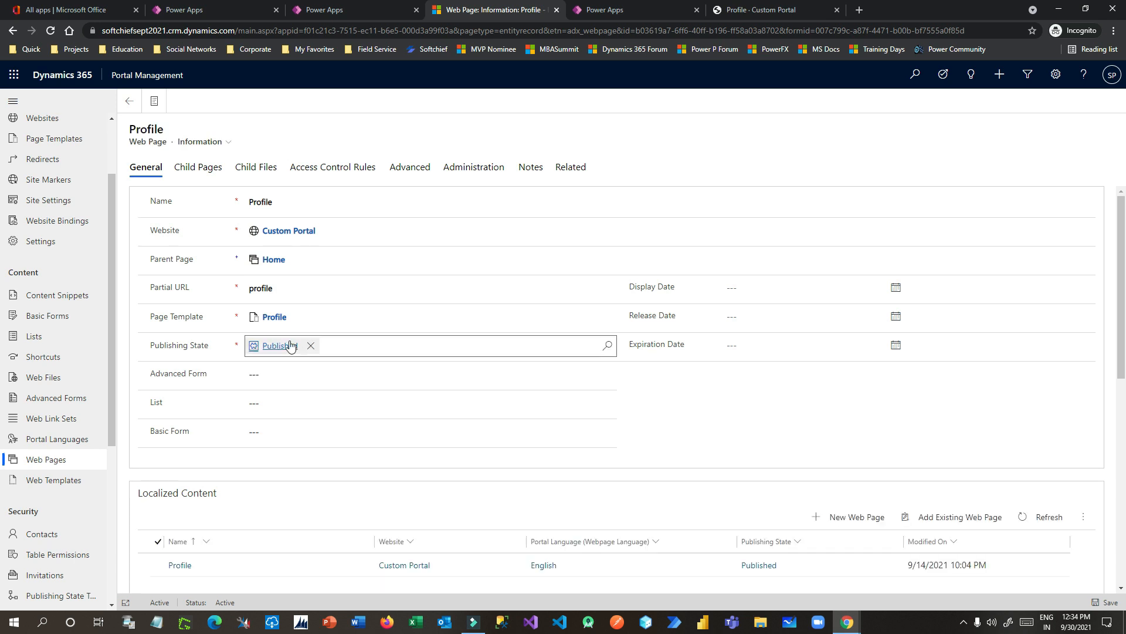
Step: Open the Profile page template and inspect its ~/Pages/Profile.aspx rewrite URL
left_click(272, 320)
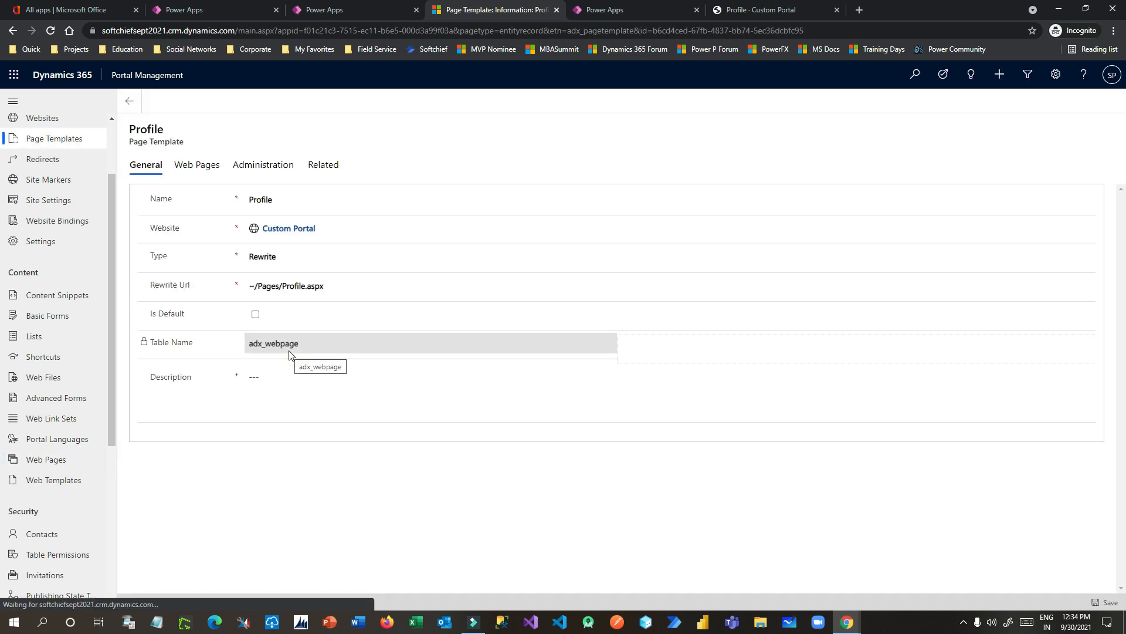
left_click(154, 287)
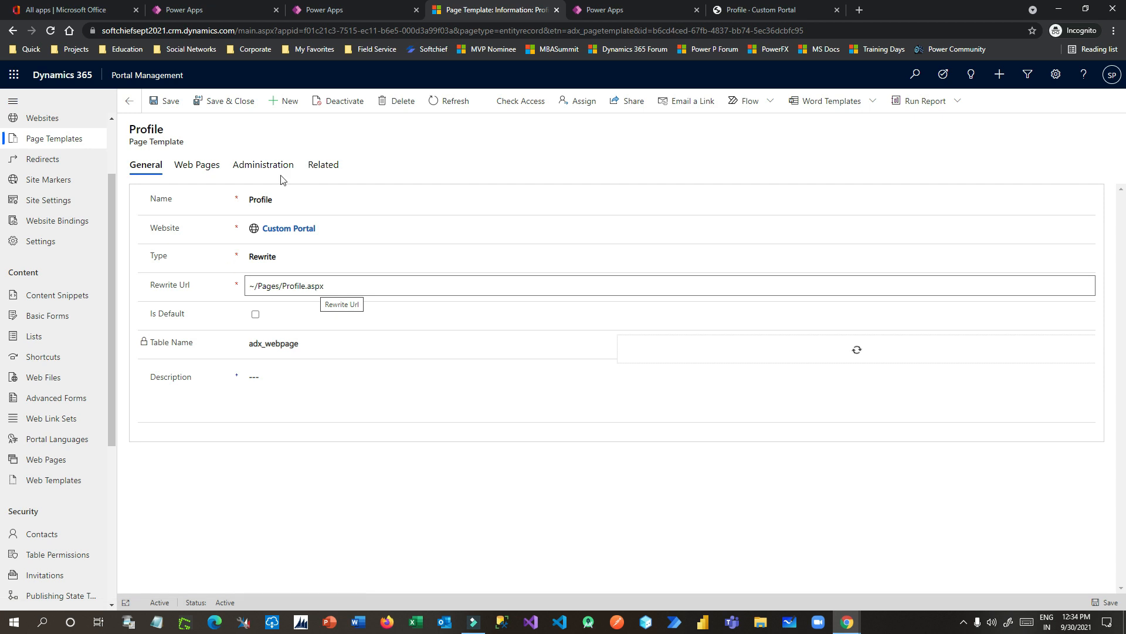
left_click(290, 288)
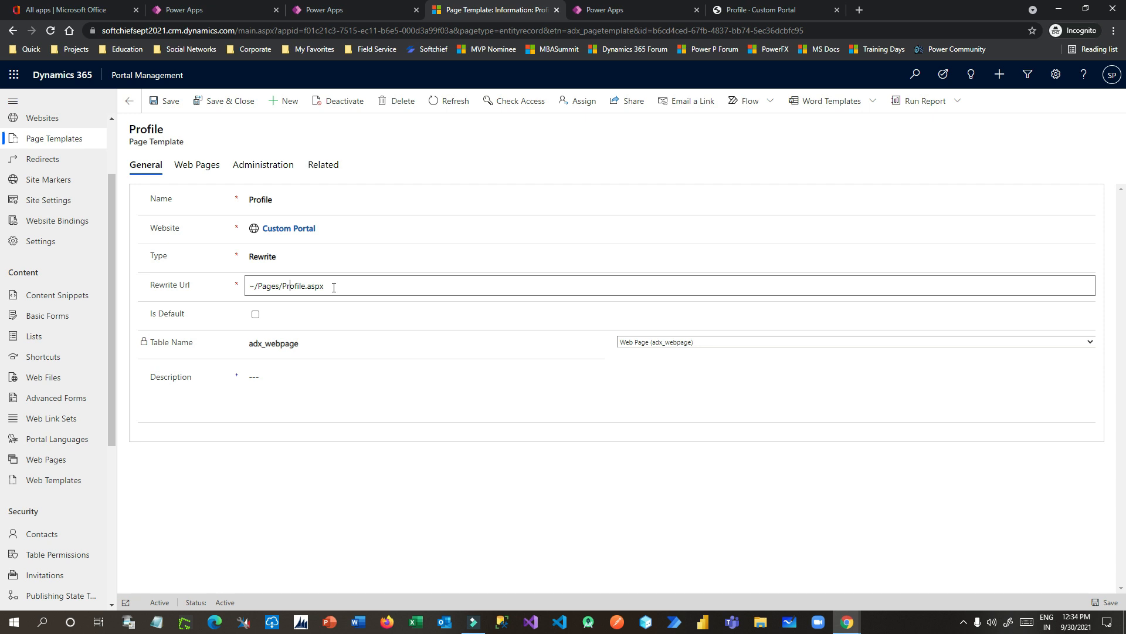
left_click(761, 19)
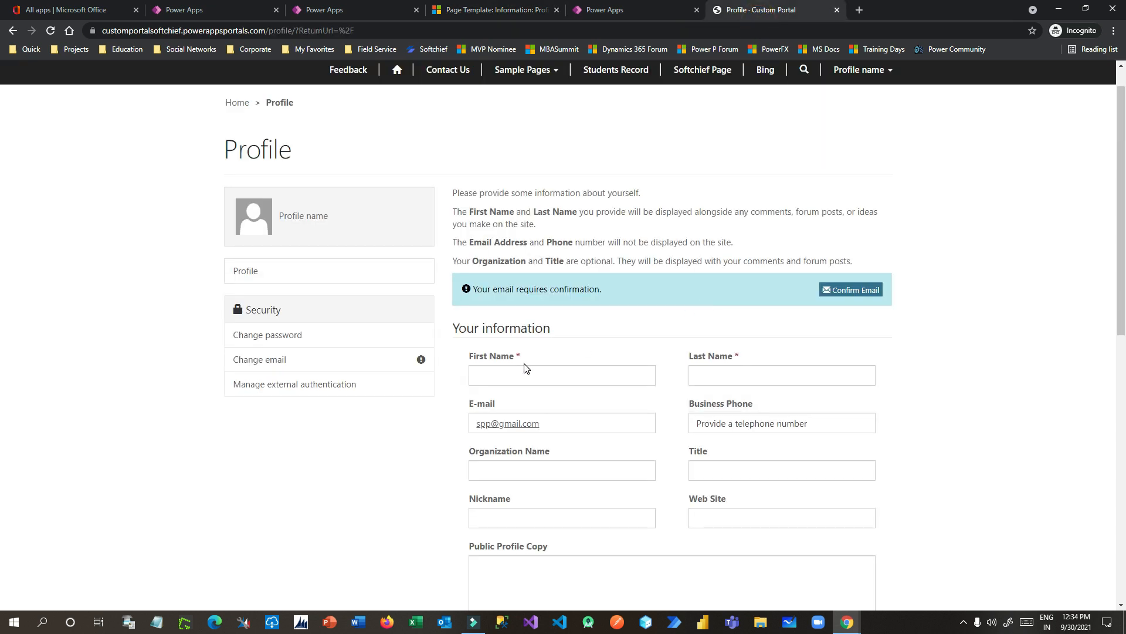
scroll(621, 274, "down", 2)
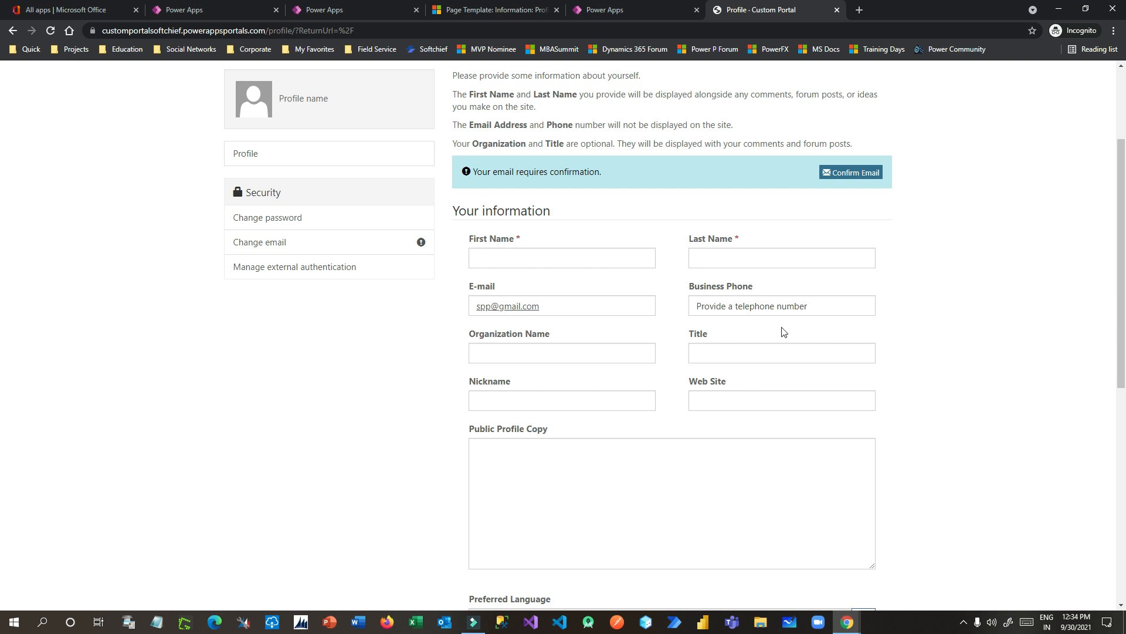
scroll(895, 361, "up", 2)
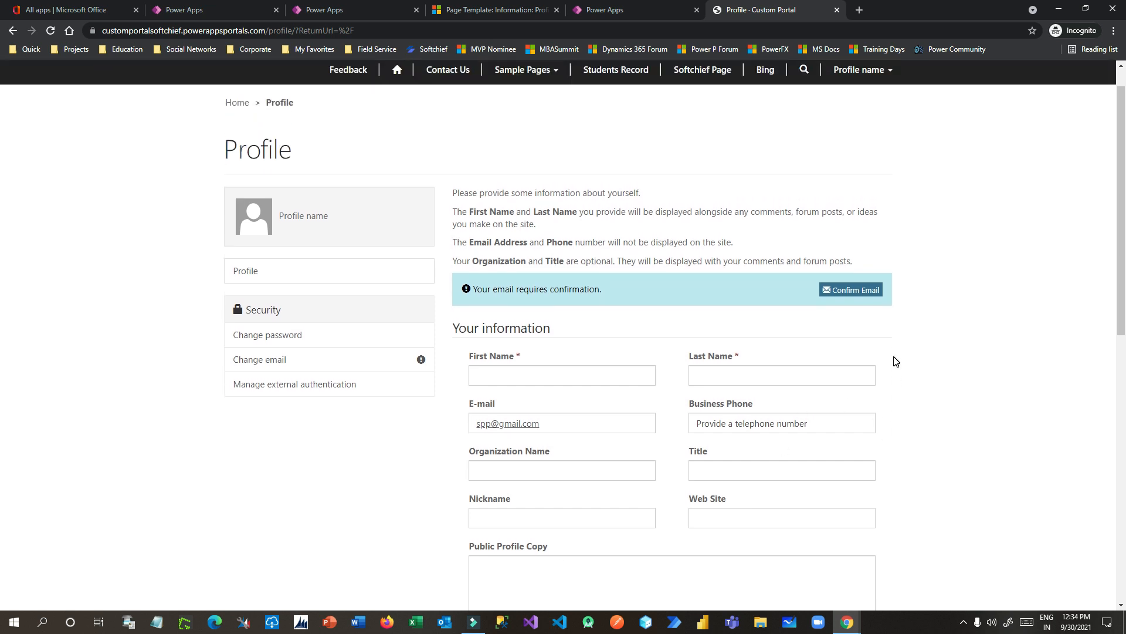
scroll(895, 361, "down", 1)
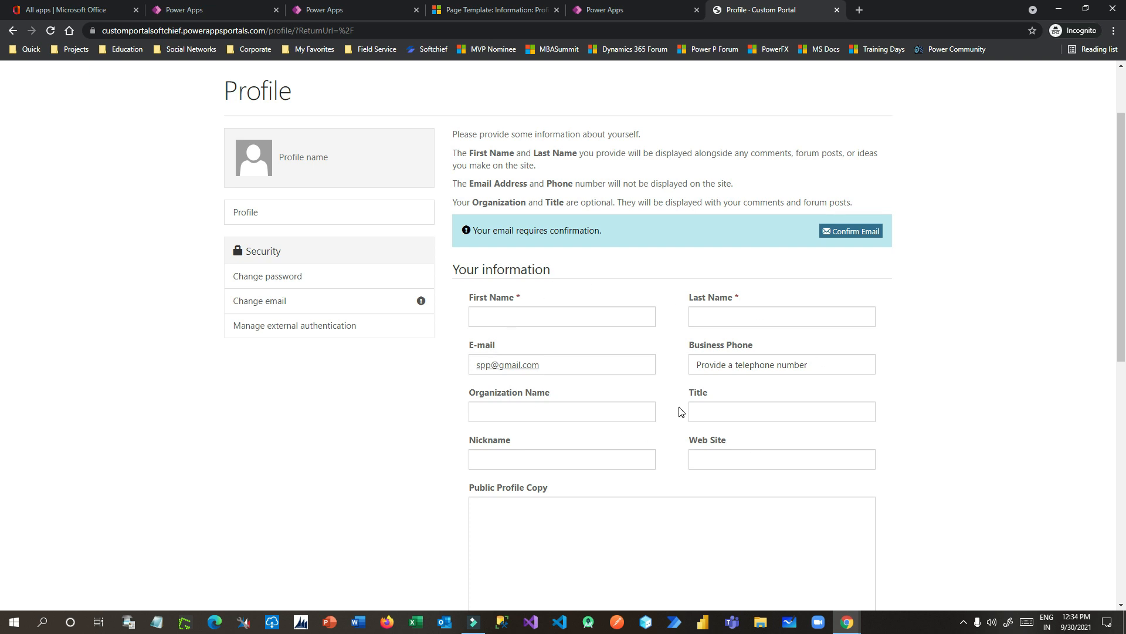
scroll(682, 414, "up", 2)
left_click_drag(453, 229, 857, 305)
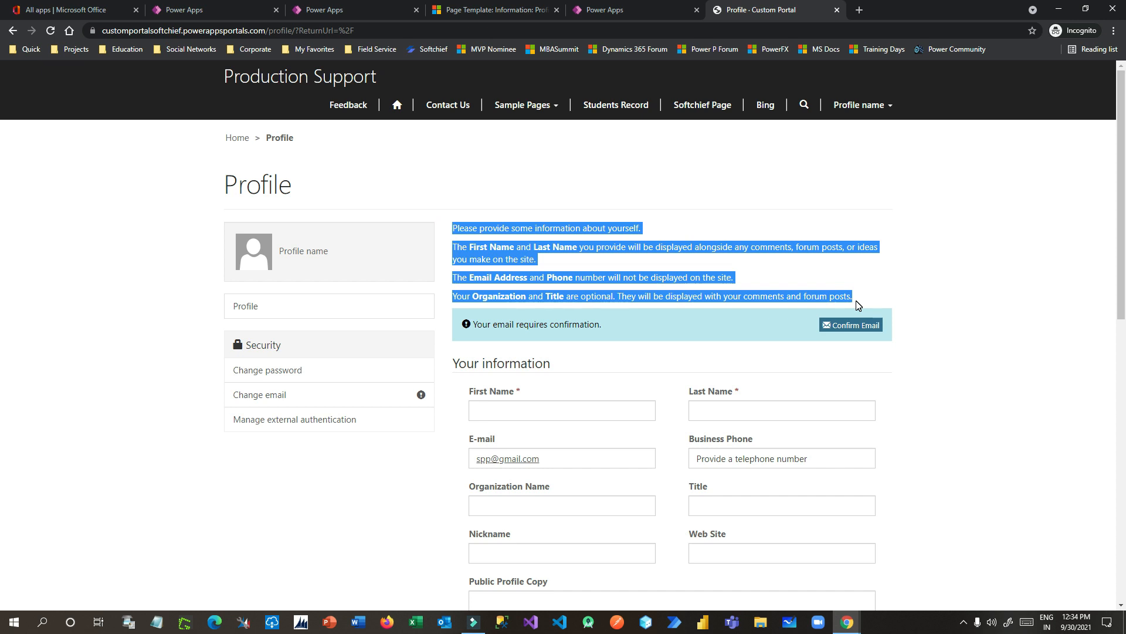
left_click(475, 10)
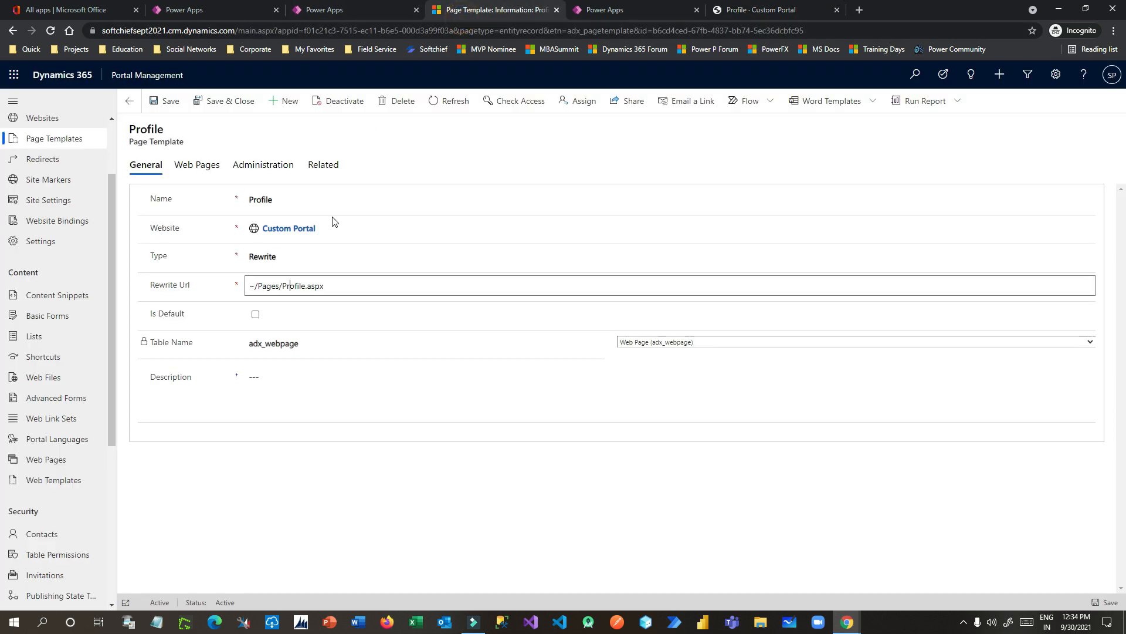
Step: Open the English Profile localized content page and scroll down to its Copy HTML
key("alt+Left")
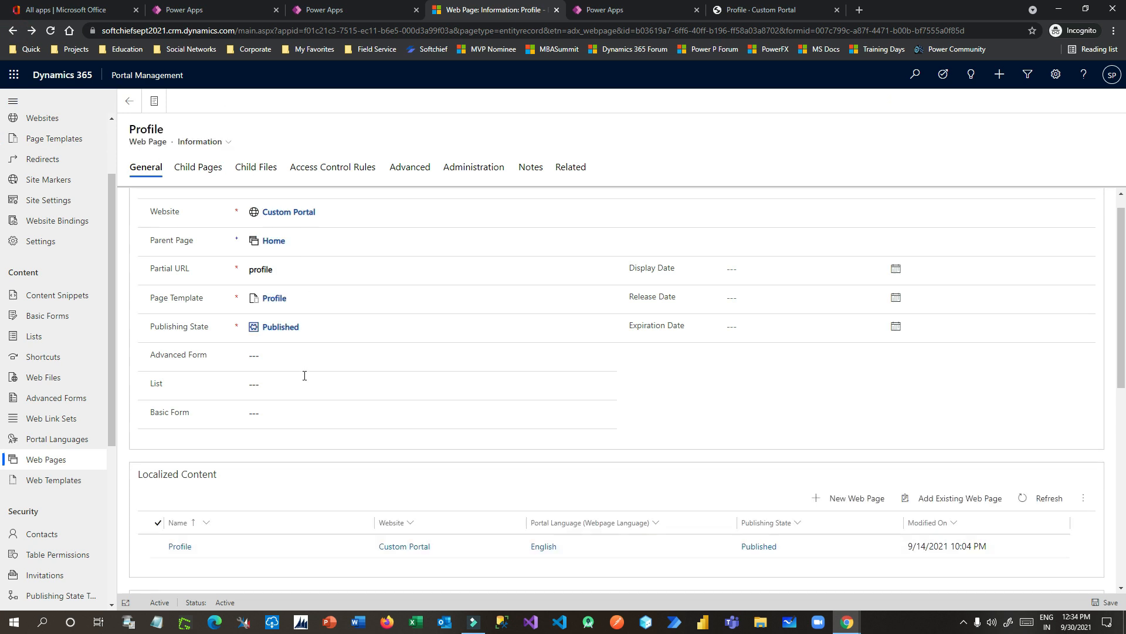
scroll(259, 491, "down", 2)
double_click(256, 455)
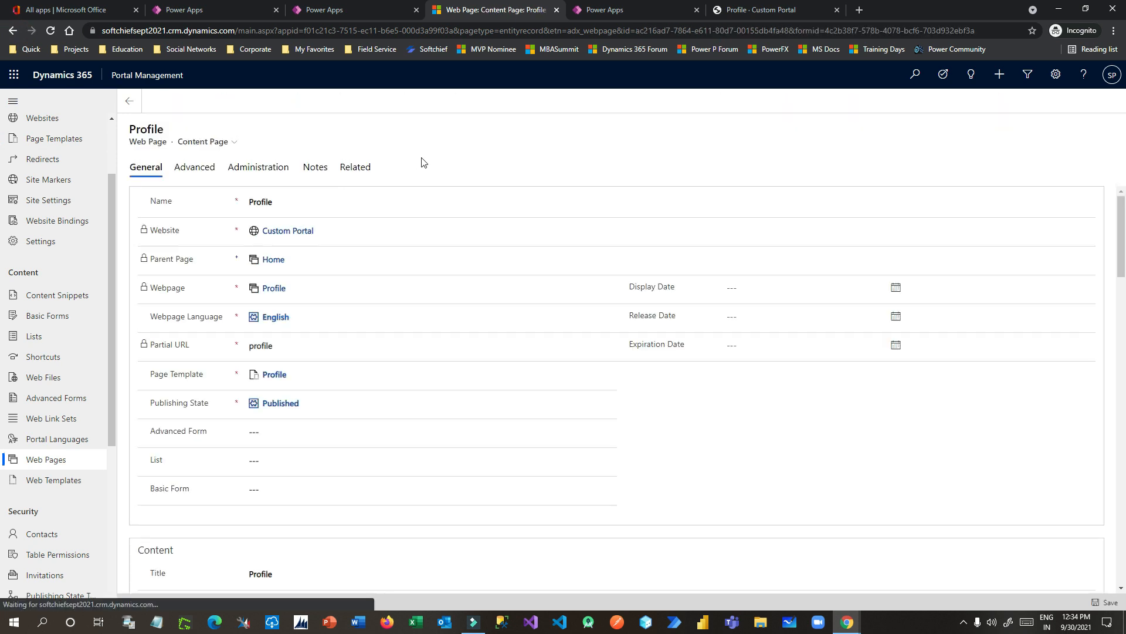
scroll(535, 337, "down", 5)
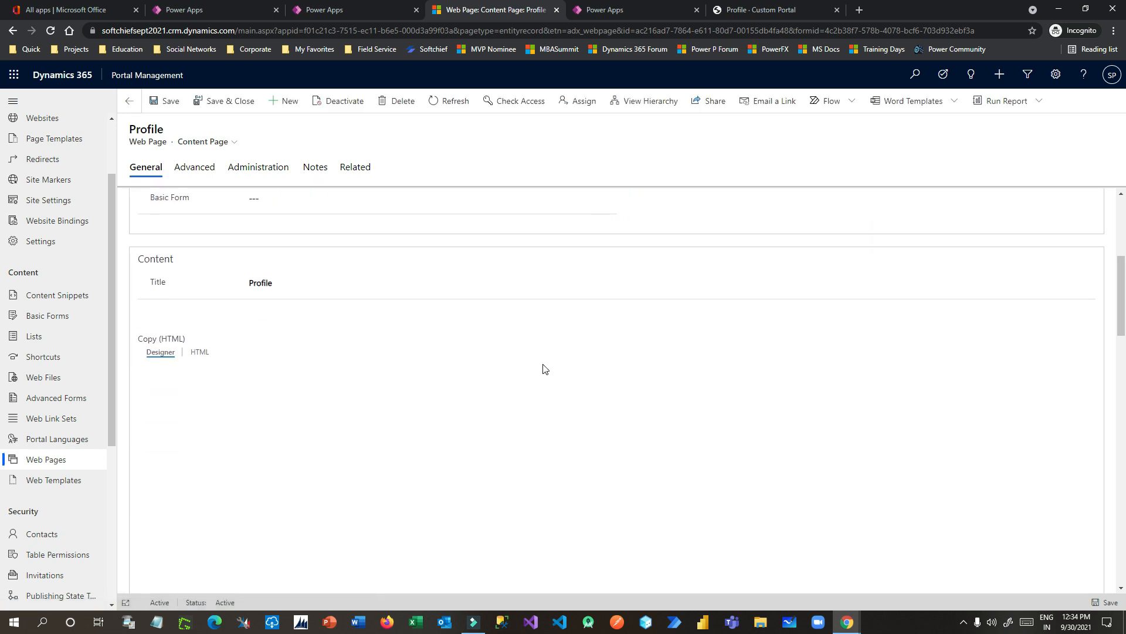
scroll(215, 380, "down", 2)
Step: Select the intro paragraphs in Copy HTML, comparing them with the live portal Profile page
left_click_drag(148, 288, 542, 347)
left_click(763, 10)
left_click(833, 275)
left_click_drag(874, 296, 452, 229)
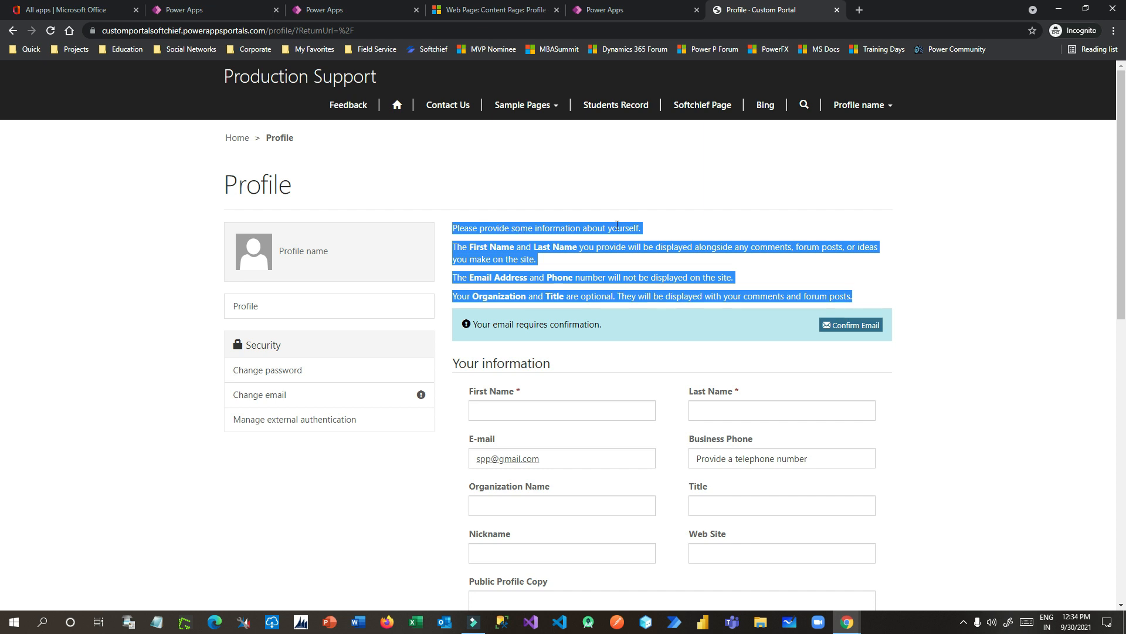
left_click(654, 12)
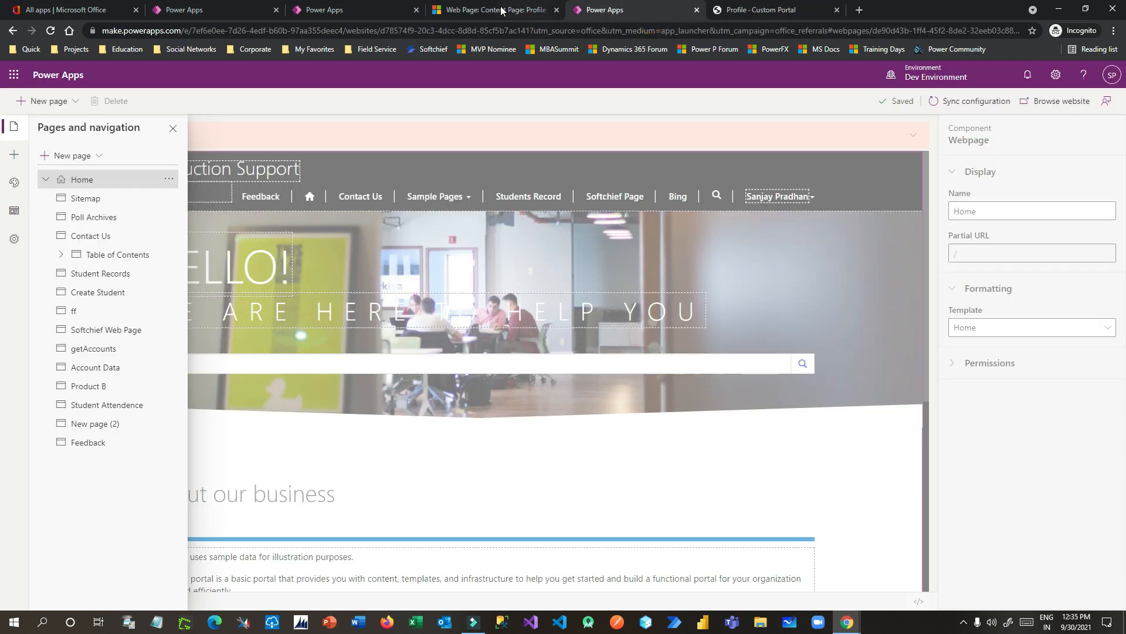
left_click(505, 12)
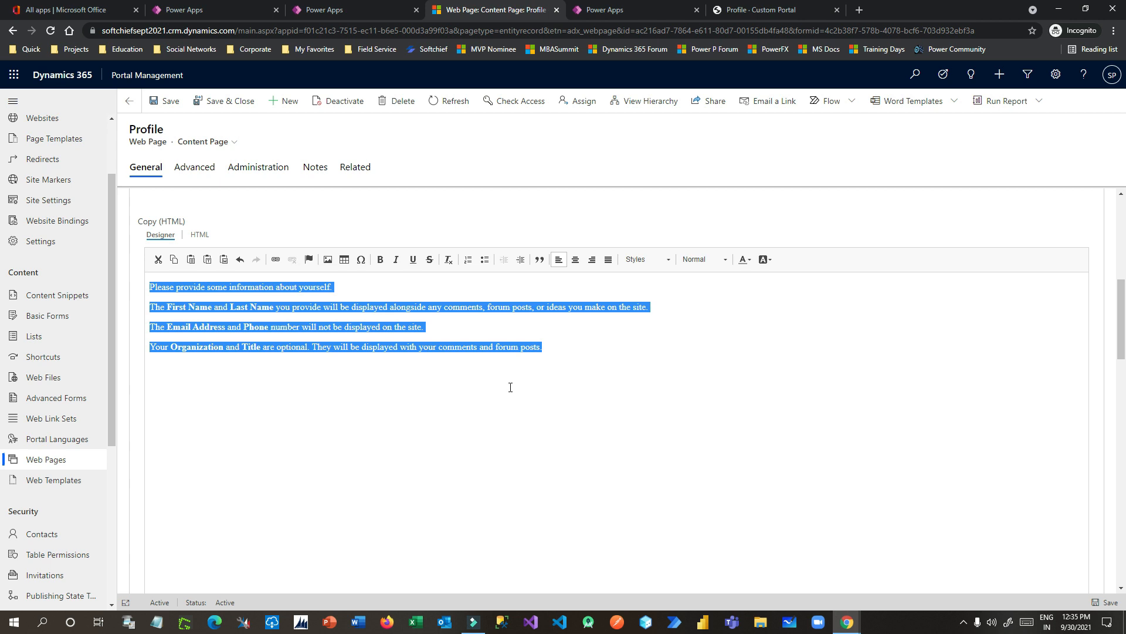
Step: Delete the selected intro paragraphs, save the page, and sync configuration in portal studio
key("Delete")
left_click(168, 105)
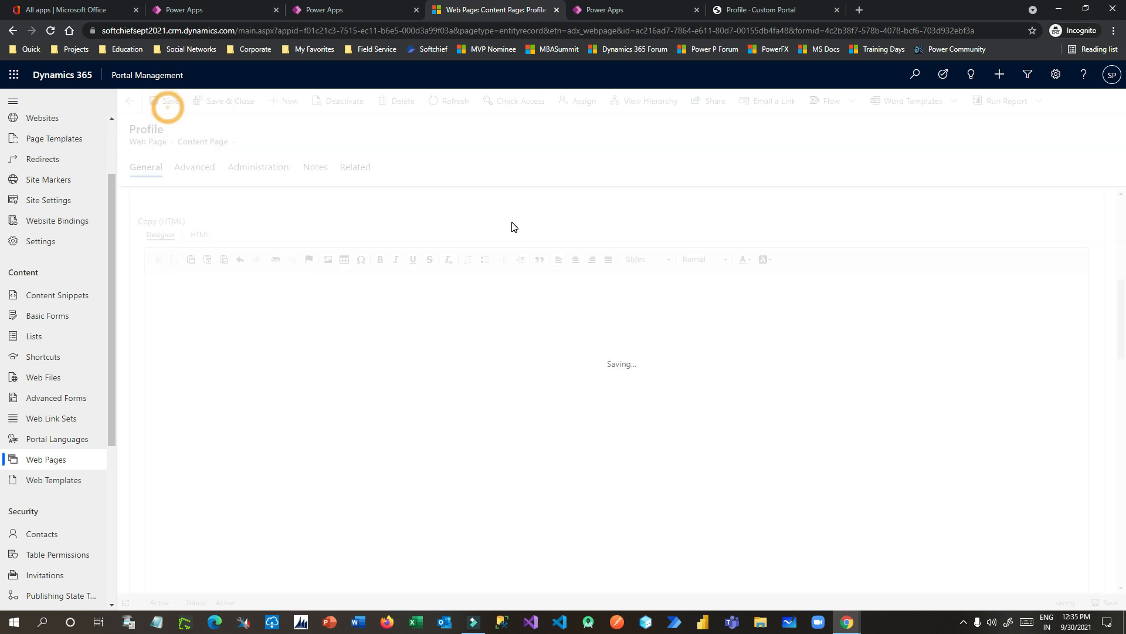
left_click(635, 9)
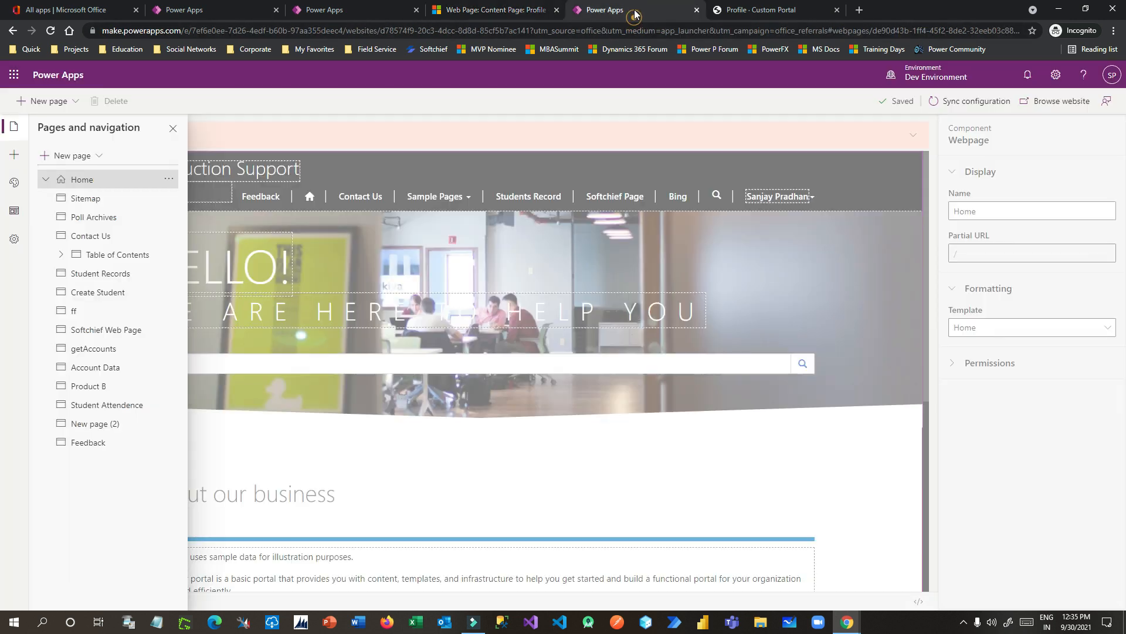
left_click(954, 110)
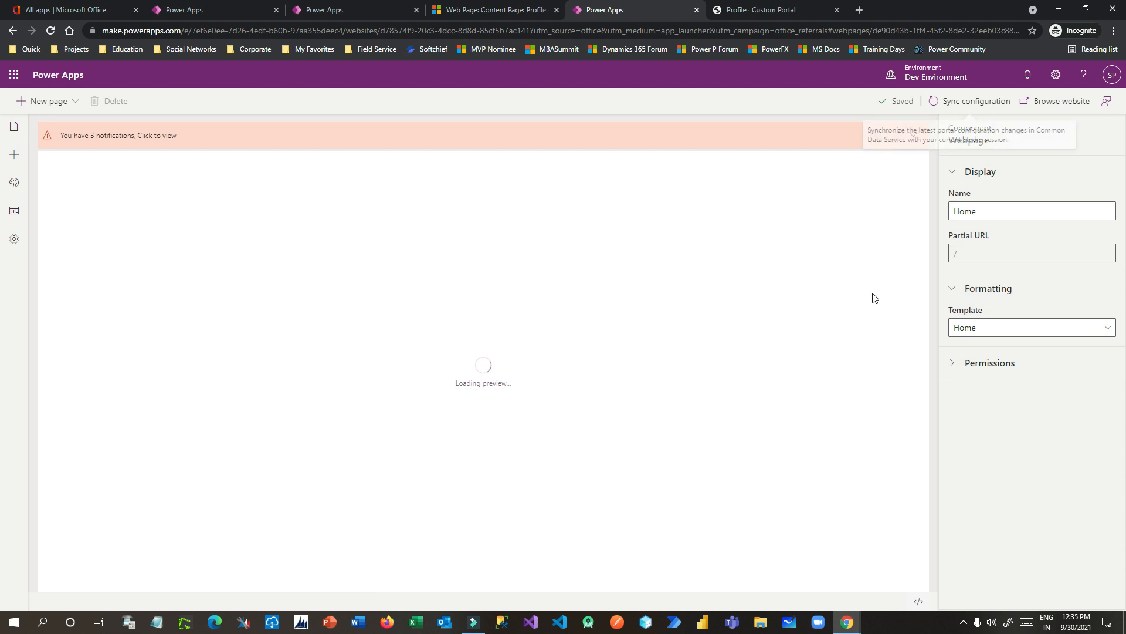
Step: Open the live Custom Portal website from the studio in a new browser tab
left_click(1059, 111)
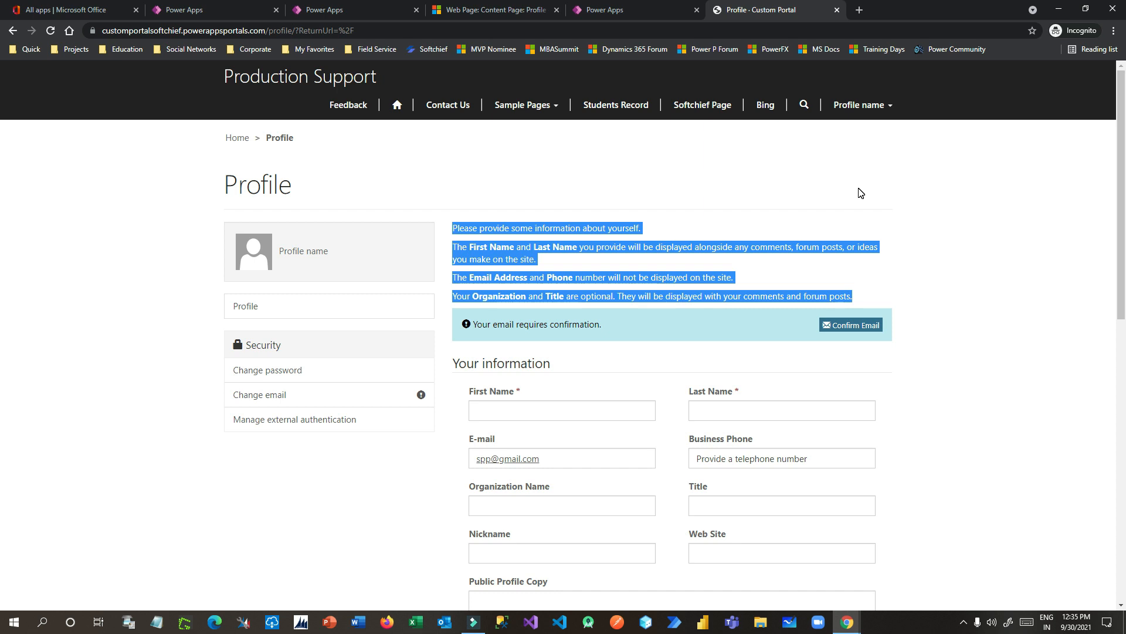
left_click(645, 9)
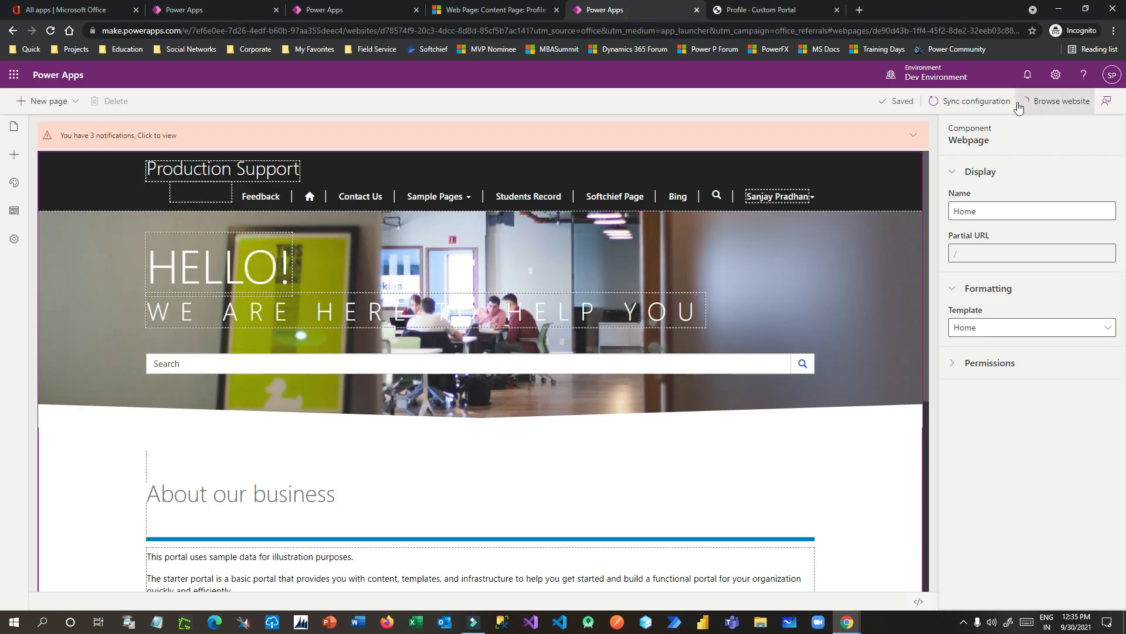
left_click(1045, 101)
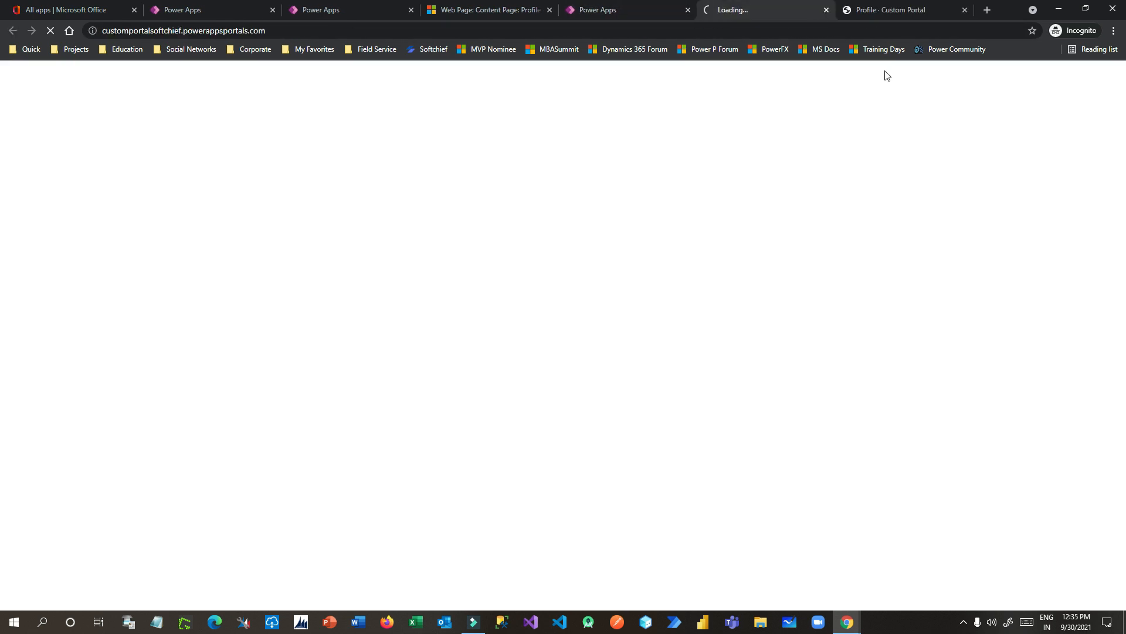
Step: Close the outdated Profile tab and open Profile from the user menu to check intro text is gone
left_click(964, 10)
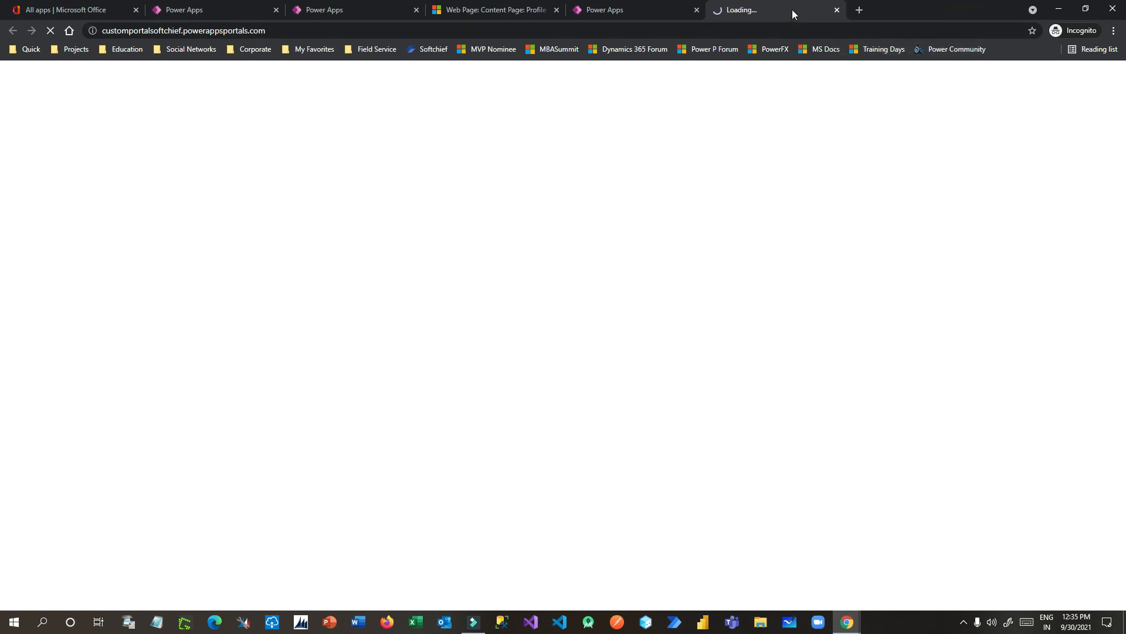
left_click(869, 106)
left_click(839, 138)
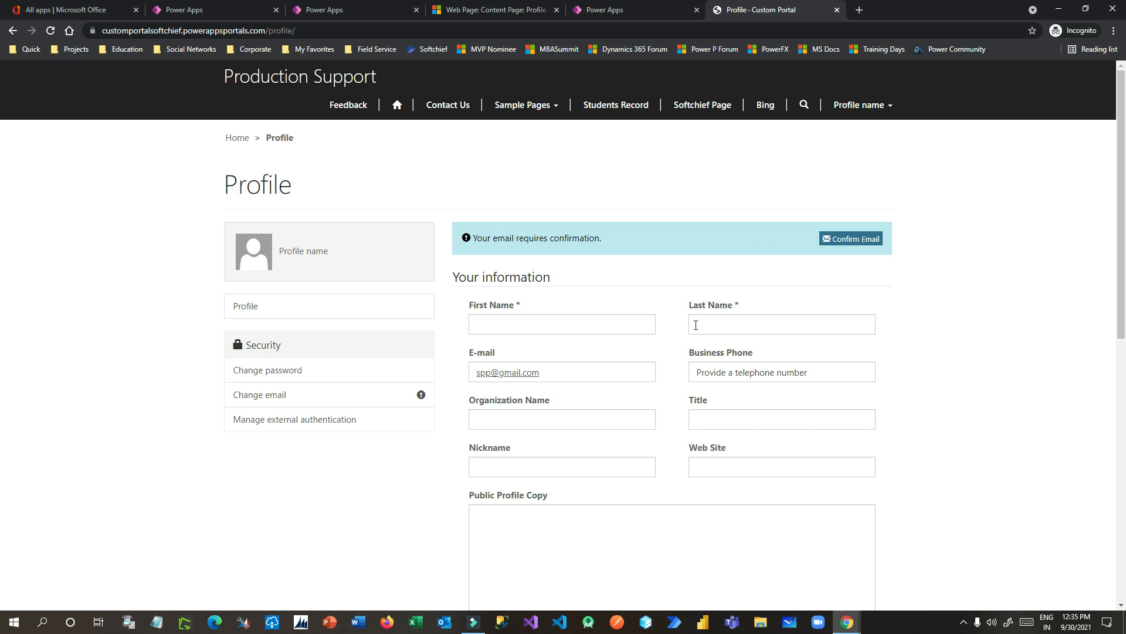
scroll(696, 325, "down", 1)
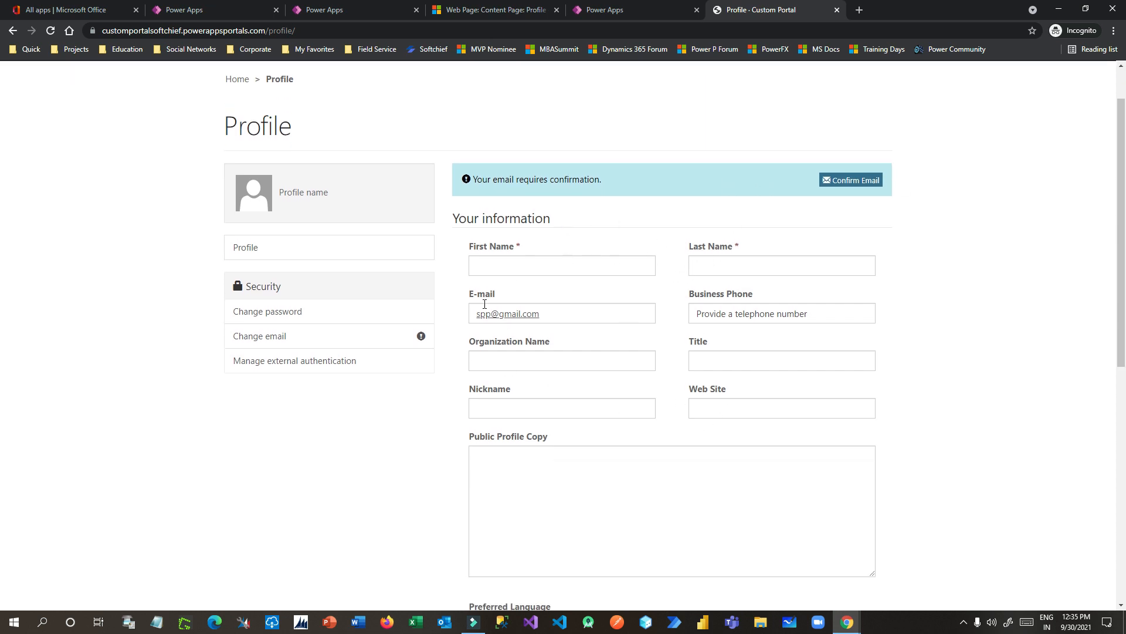
scroll(616, 358, "up", 1)
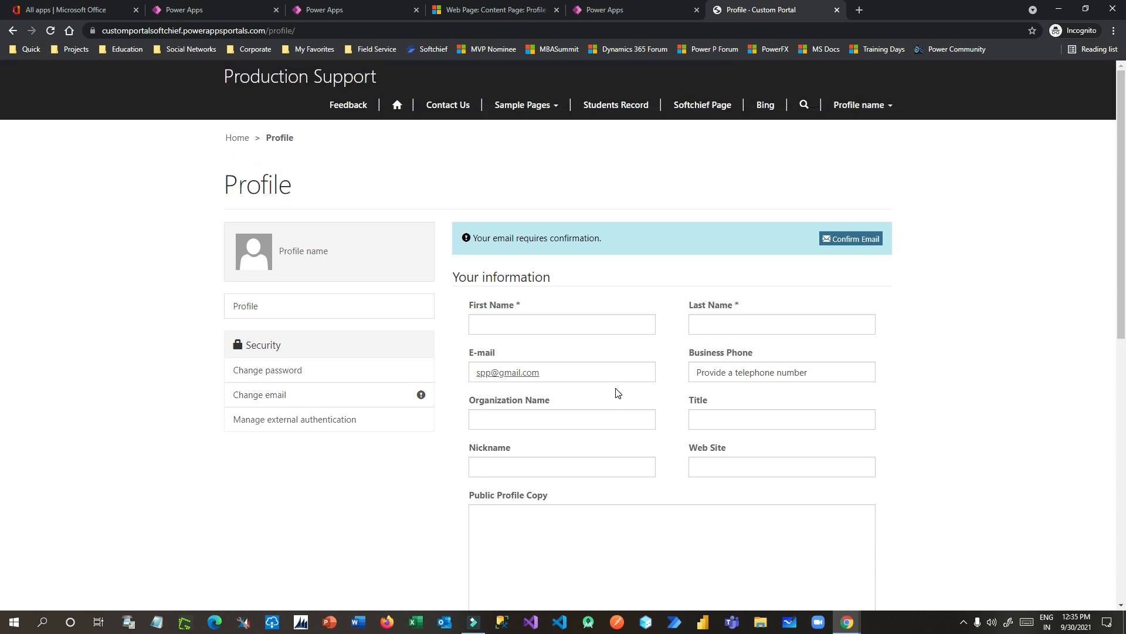
Step: Open the Contact table in Dataverse and show its Forms list
left_click(345, 10)
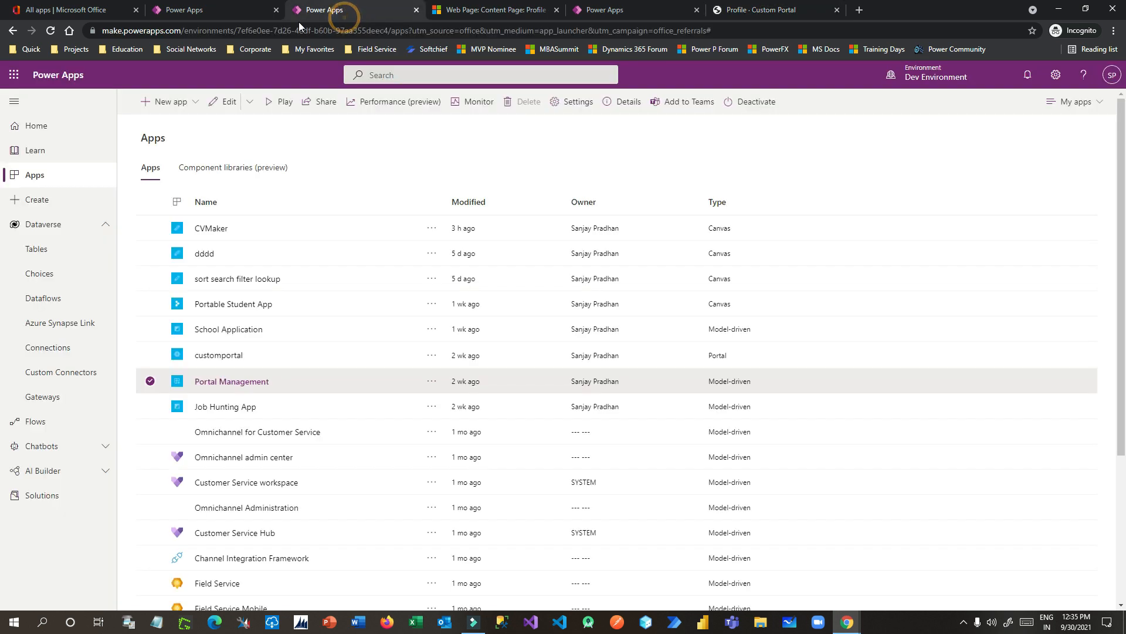
left_click(235, 10)
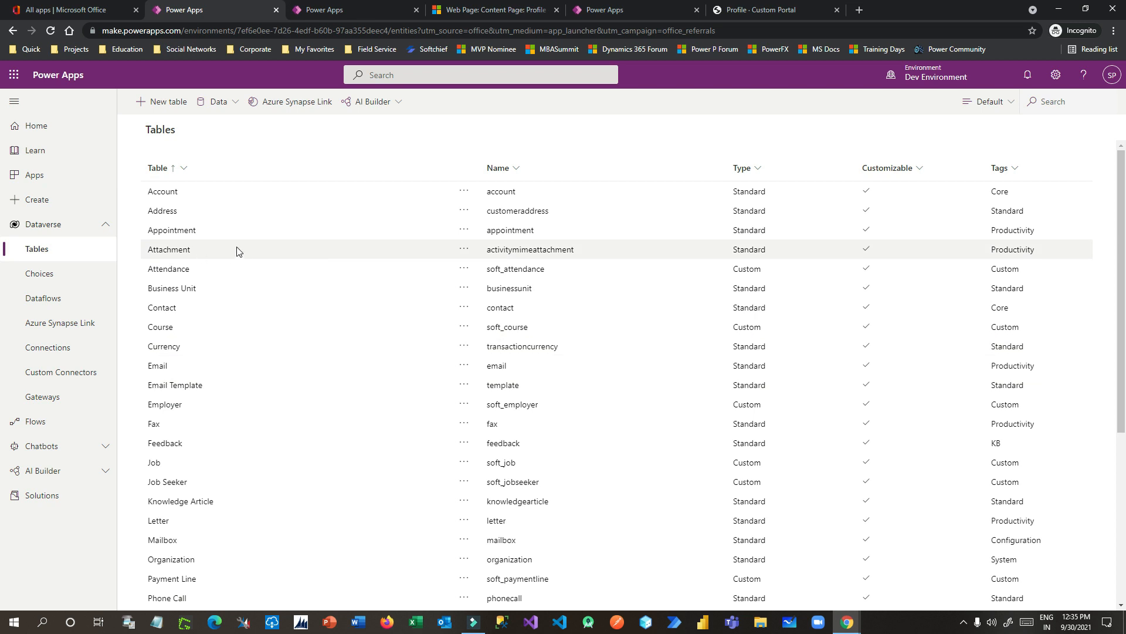
left_click(173, 311)
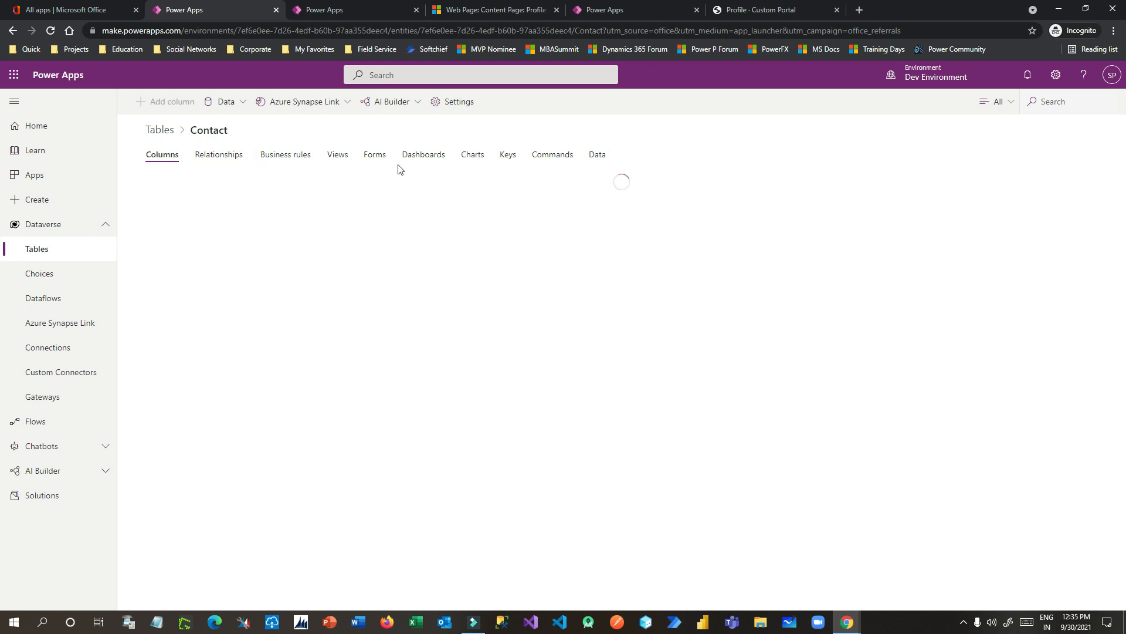
left_click(377, 154)
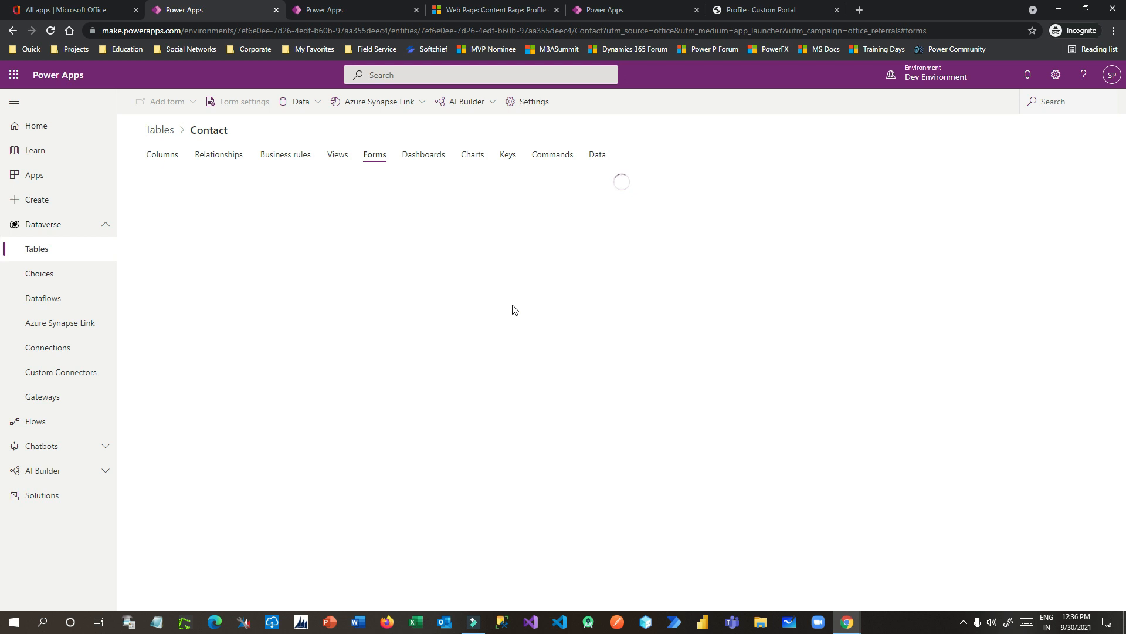
Step: Check the Public Profile Copy label on the live portal Profile page
left_click(768, 13)
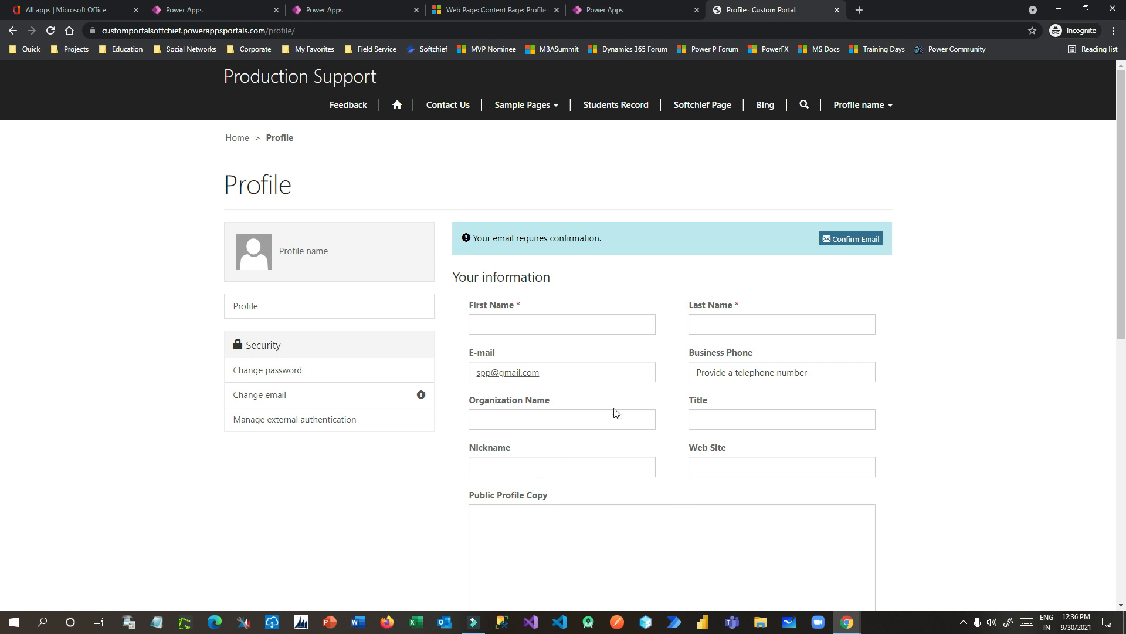
scroll(591, 319, "down", 2)
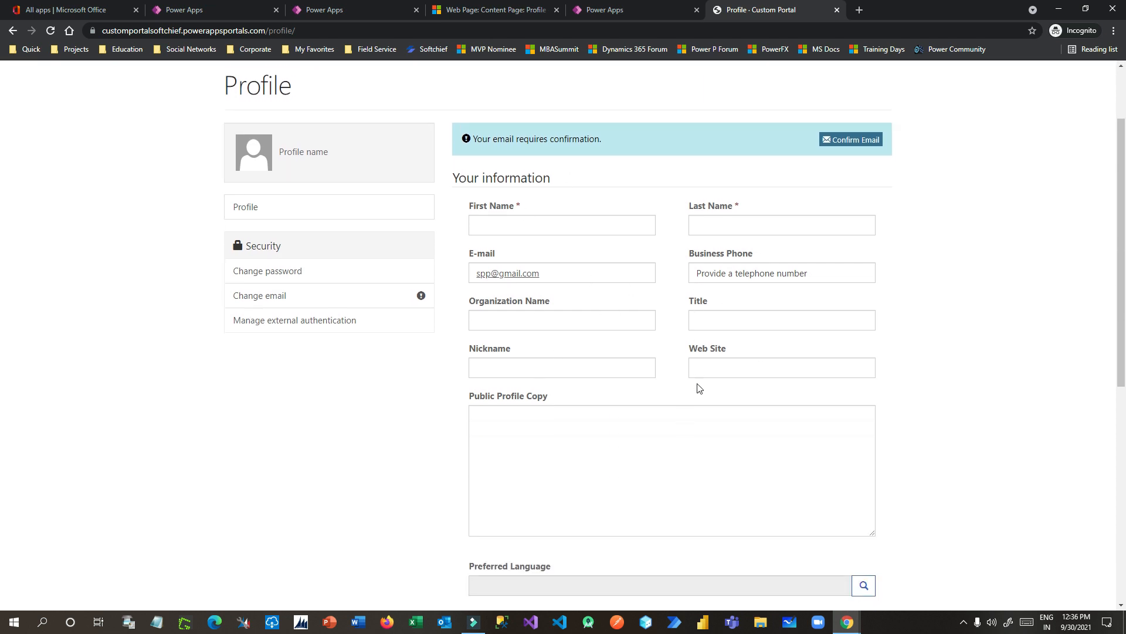
scroll(519, 416, "up", 3)
scroll(517, 434, "down", 2)
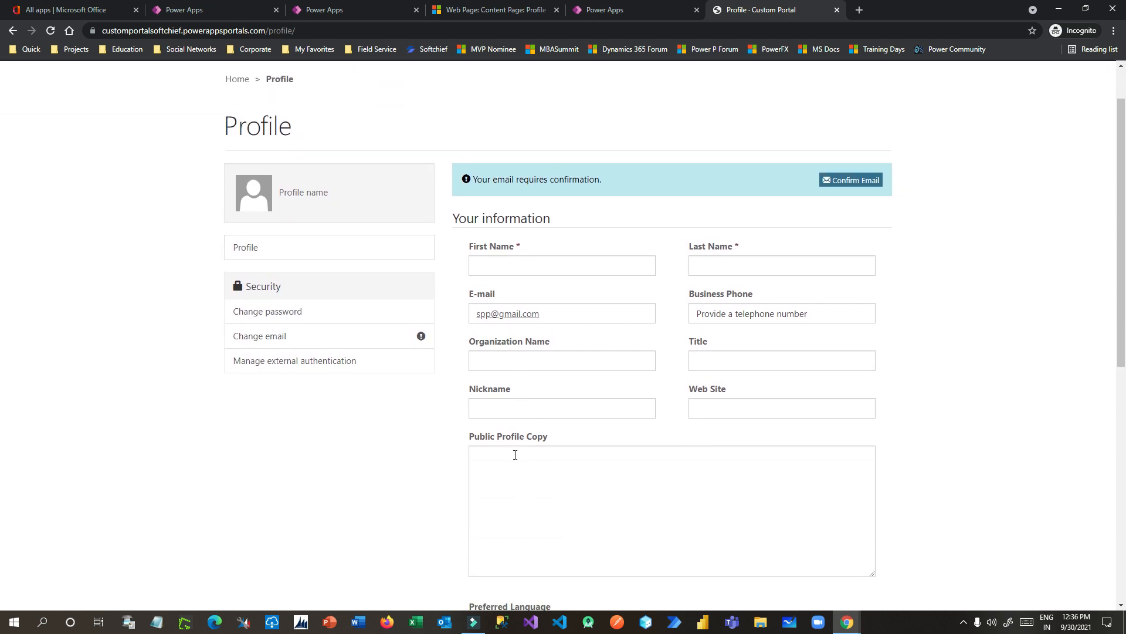
left_click_drag(478, 438, 555, 440)
left_click(555, 439)
left_click_drag(468, 438, 569, 441)
left_click(569, 441)
scroll(570, 442, "up", 1)
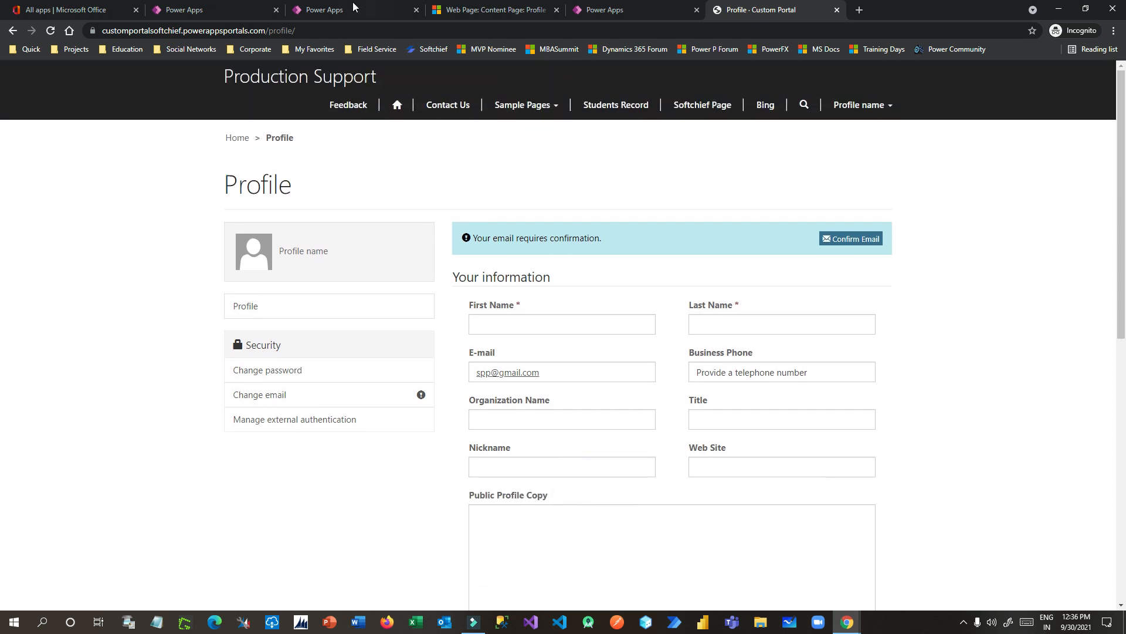
Step: Return to the Contact forms list and scroll down toward Profile Web Form
left_click(251, 11)
left_click(328, 9)
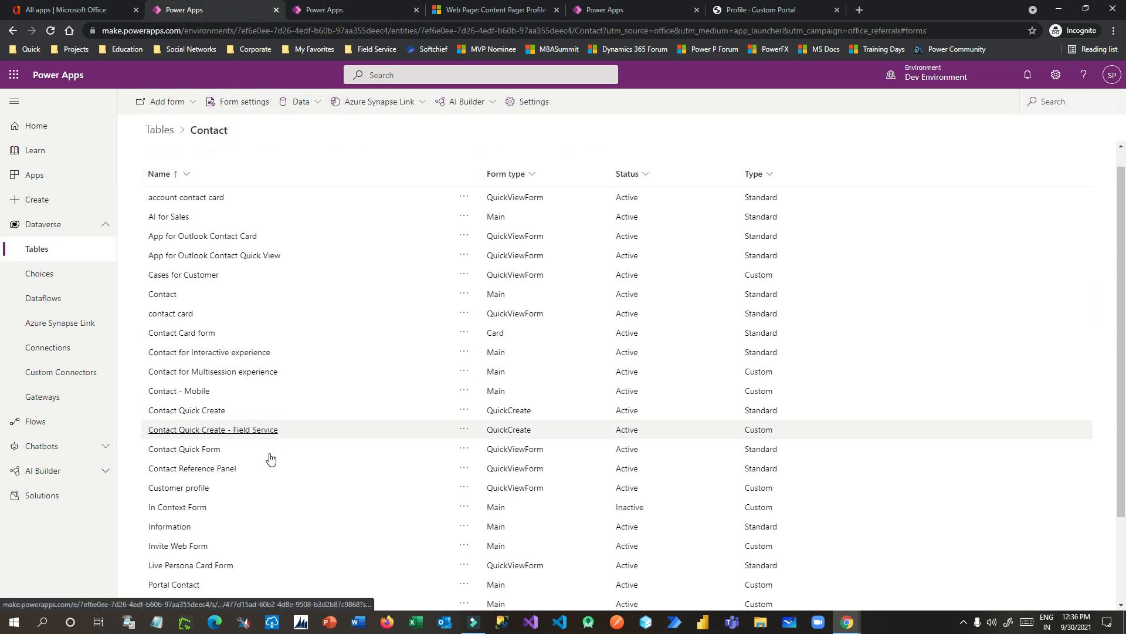
scroll(176, 492, "down", 2)
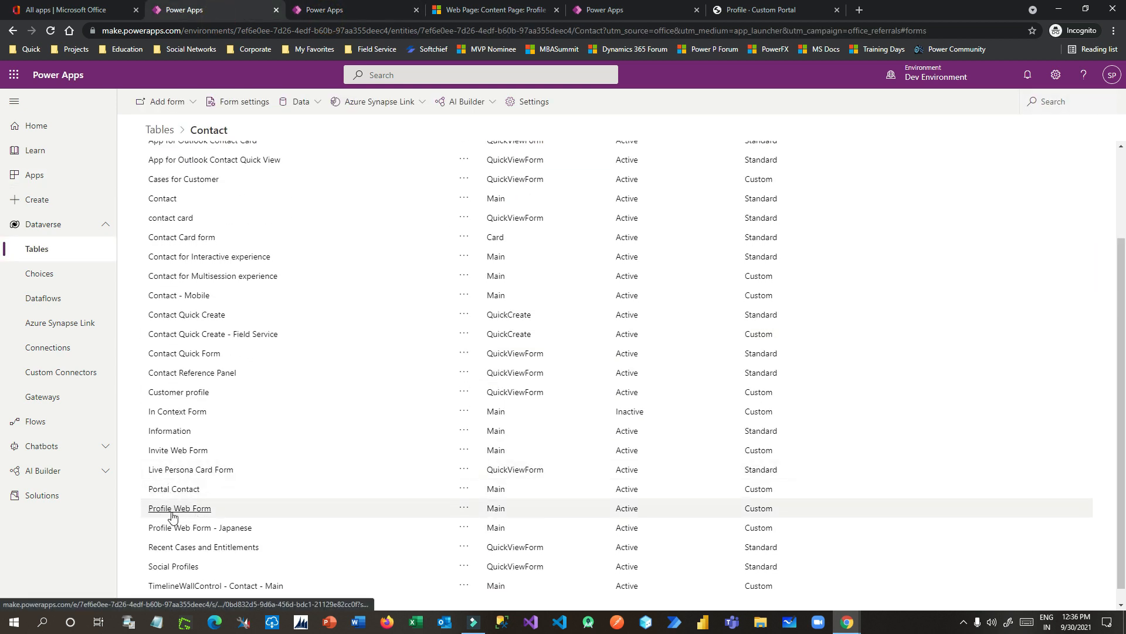
Step: Open the Profile Web Form in the form designer and dismiss the tree view and header tips
left_click(198, 509)
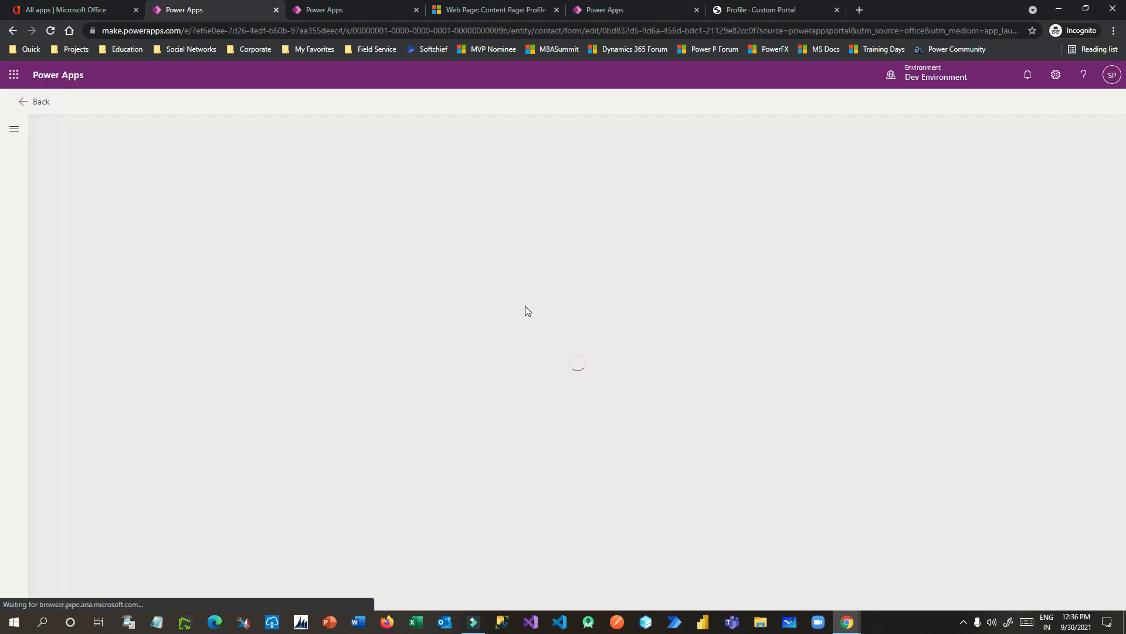
left_click(361, 121)
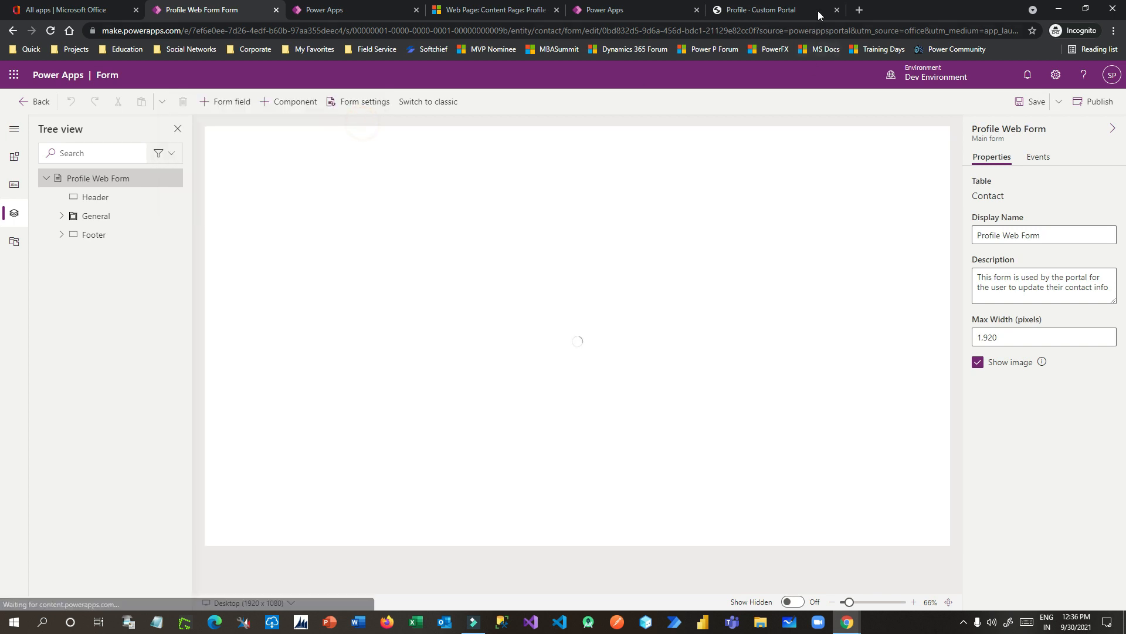
left_click(769, 10)
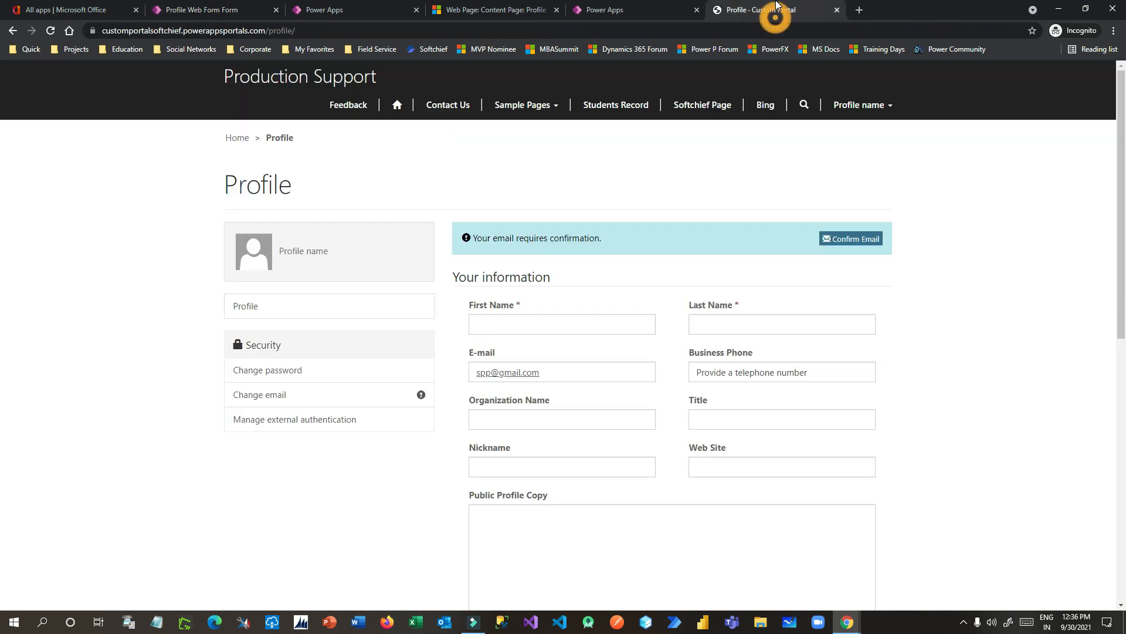
left_click(464, 11)
left_click(354, 8)
left_click(209, 16)
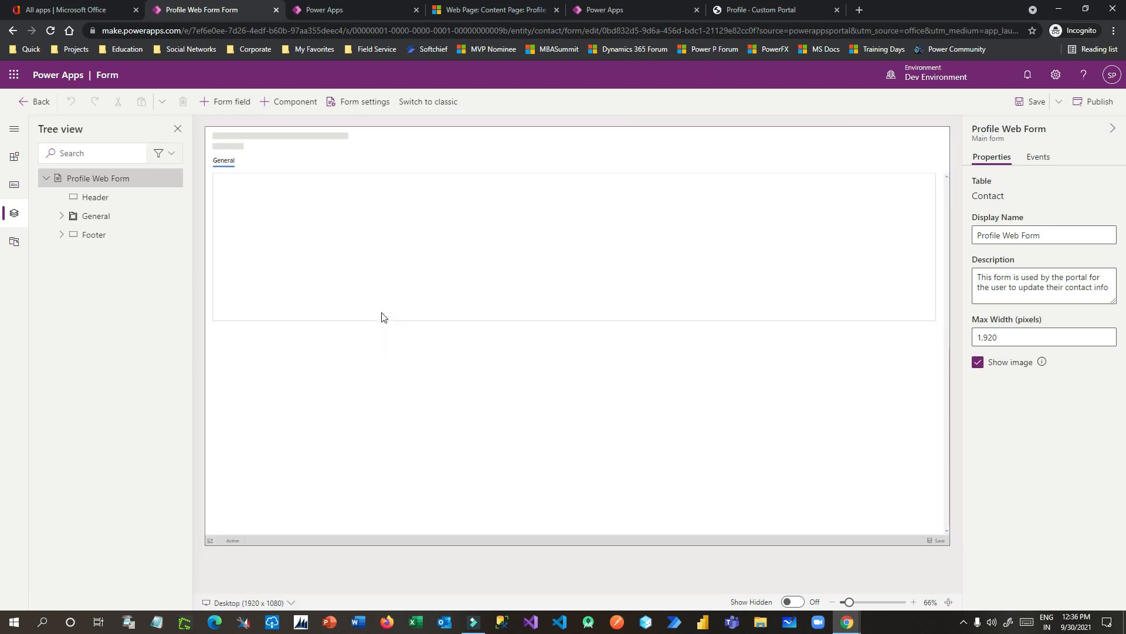
left_click(664, 174)
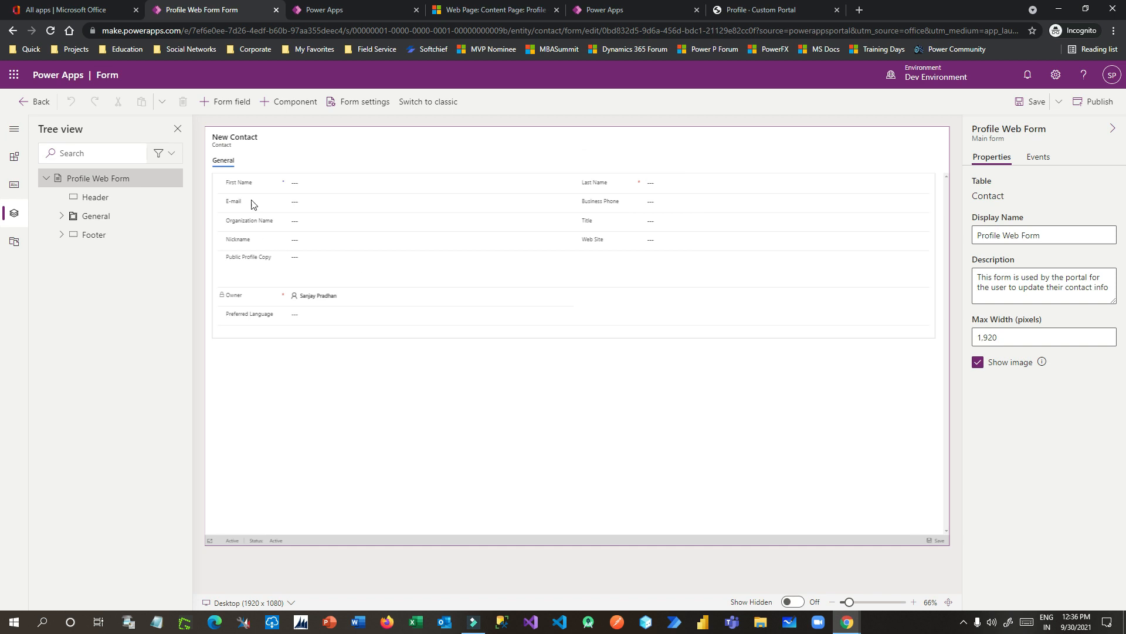
Step: Select each form field in turn, from First Name through Web Site to Public Profile Copy
left_click(251, 183)
left_click_drag(847, 603, 854, 604)
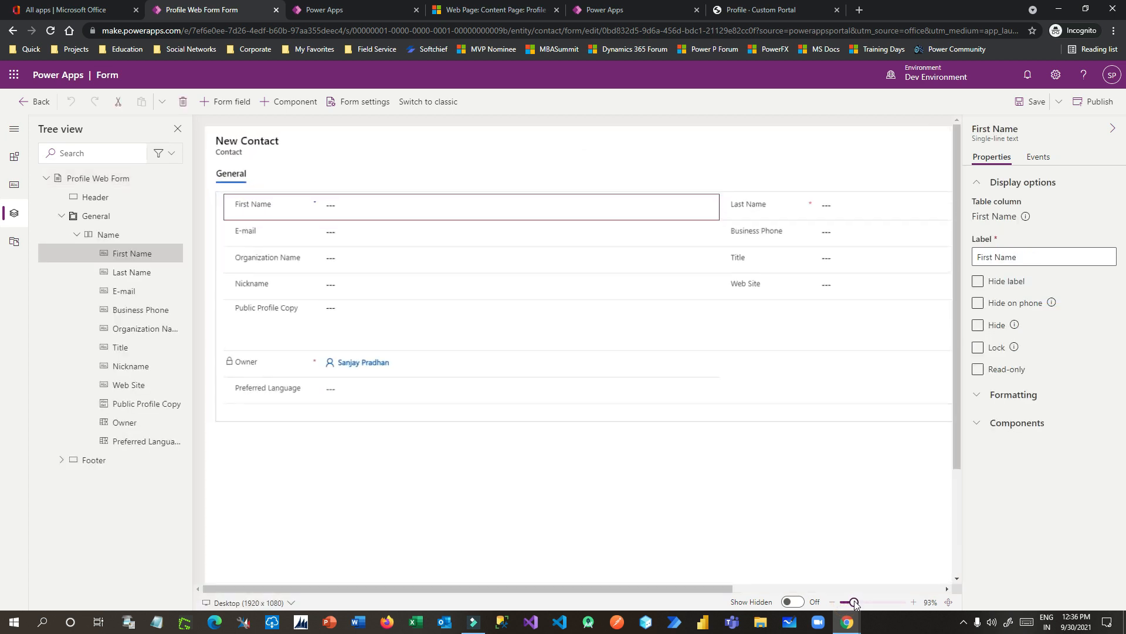
left_click(792, 212)
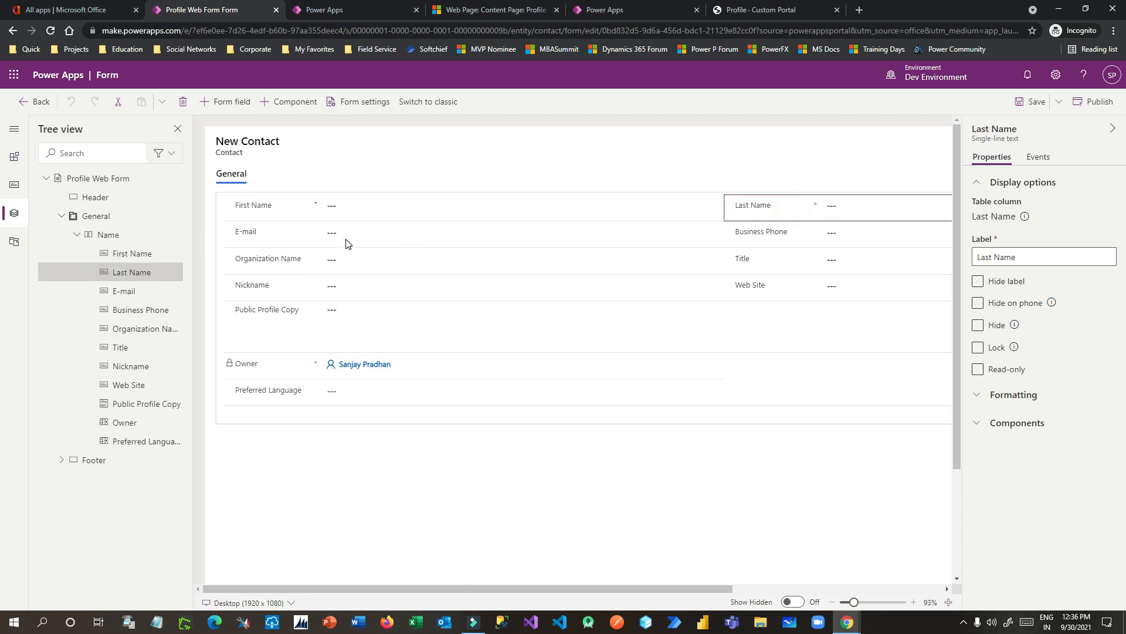
left_click(346, 238)
left_click(758, 235)
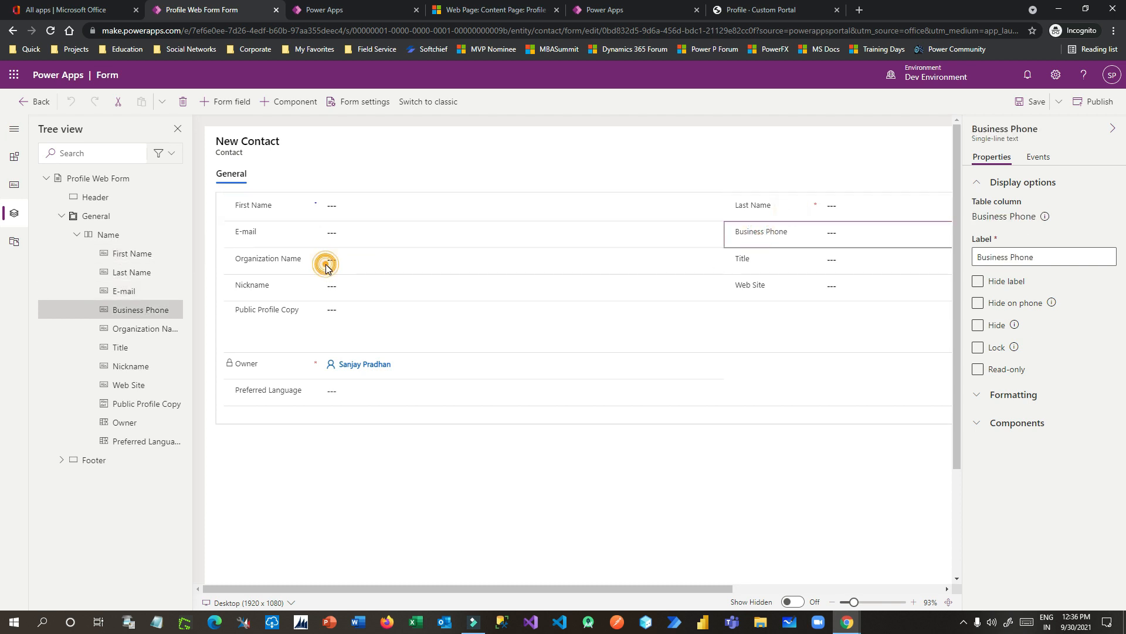
left_click(326, 265)
left_click(749, 261)
left_click(319, 285)
left_click(742, 289)
left_click(411, 327)
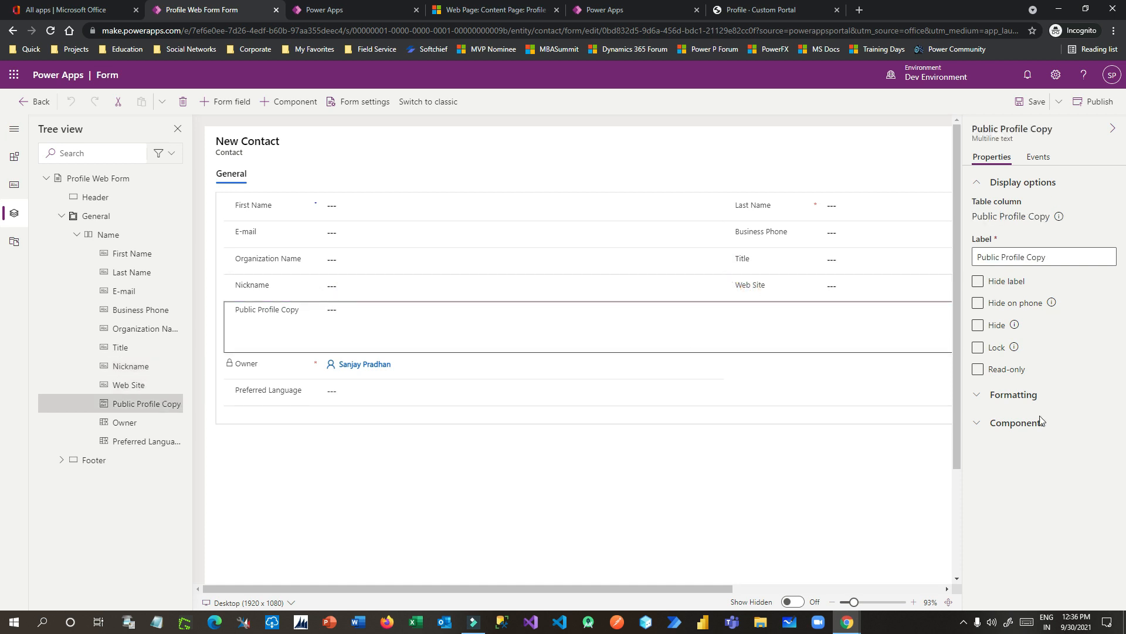
Step: Adjust the Public Profile Copy form field height under Formatting, then select Nickname
left_click(986, 395)
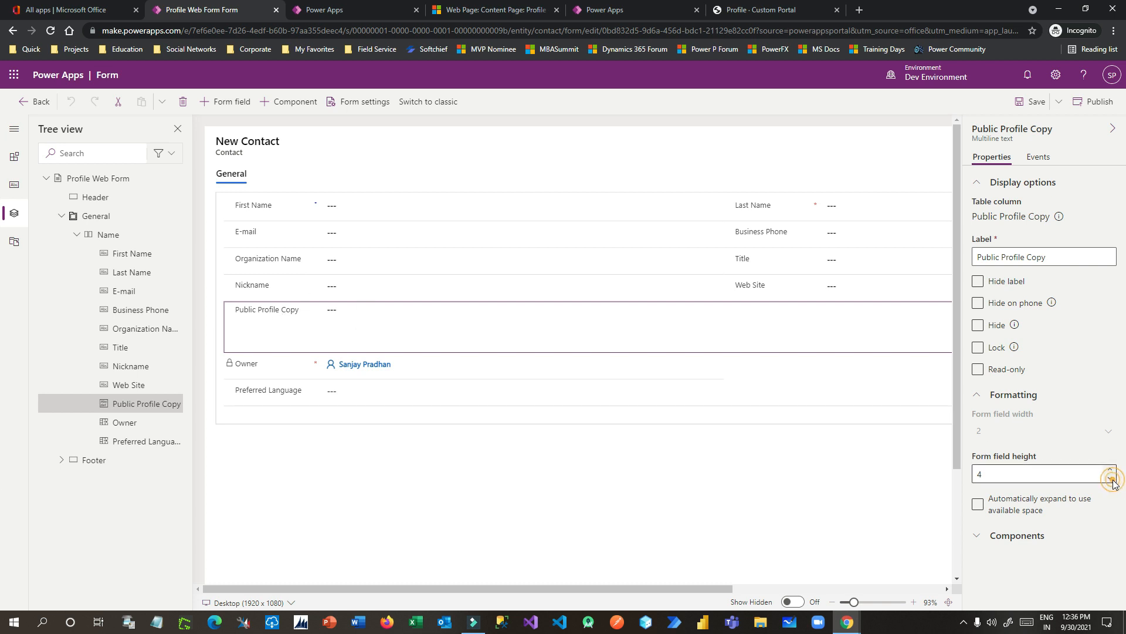
left_click(1043, 477)
type("3")
left_click(1021, 575)
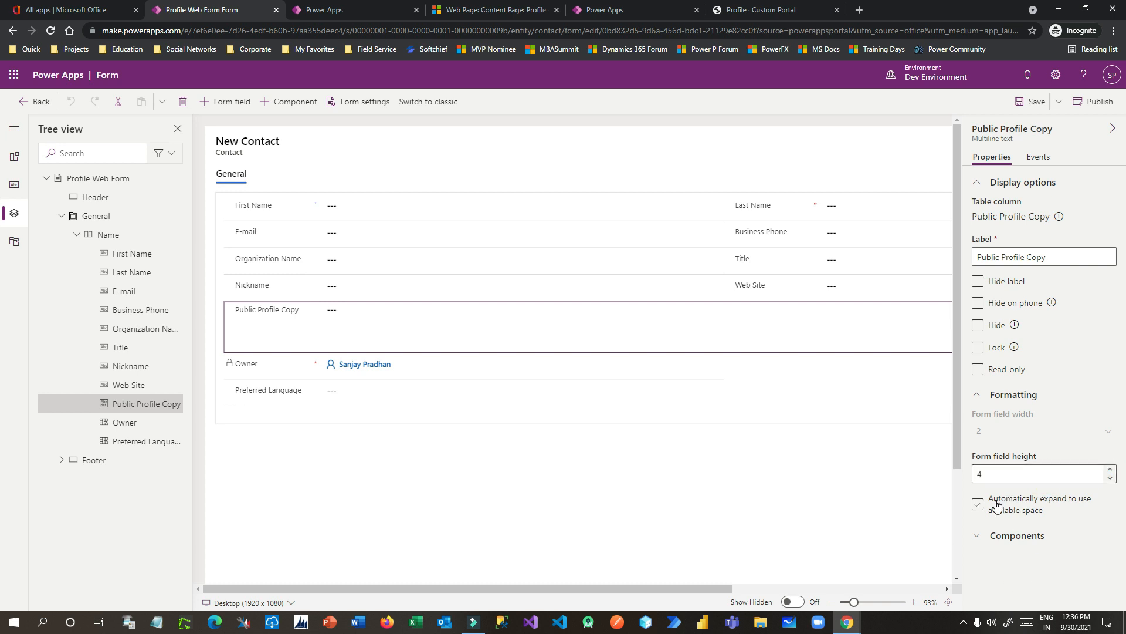
left_click(1010, 479)
type("3")
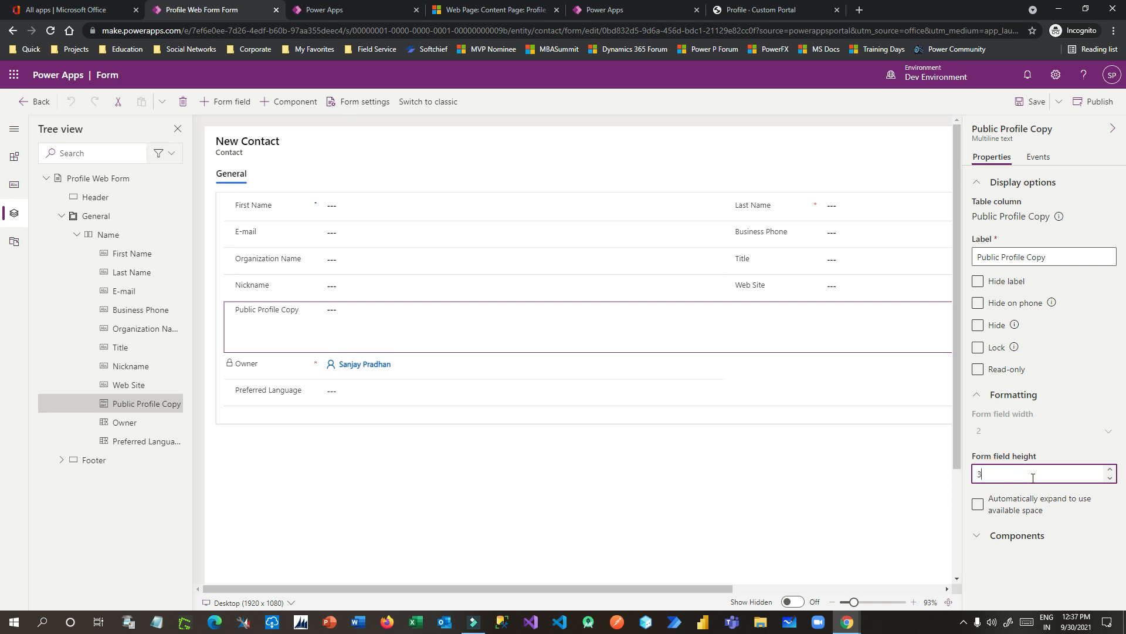
left_click(1003, 475)
left_click(1013, 561)
left_click(997, 477)
left_click(1019, 563)
left_click(320, 291)
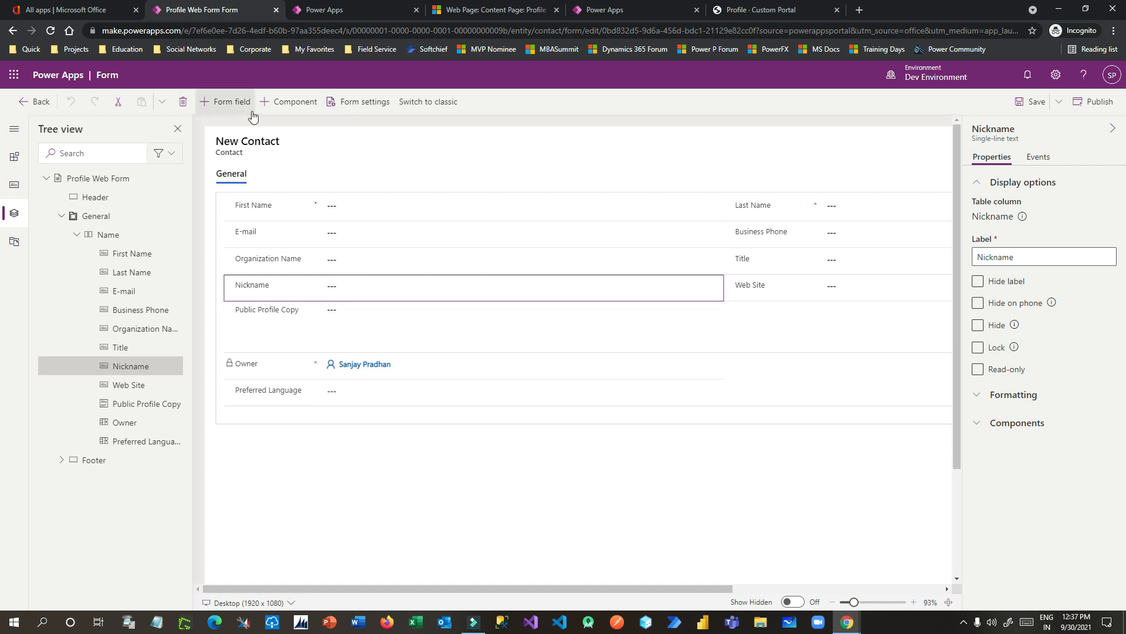
Step: Delete the Nickname and Web Site fields from the Profile Web Form
left_click(183, 102)
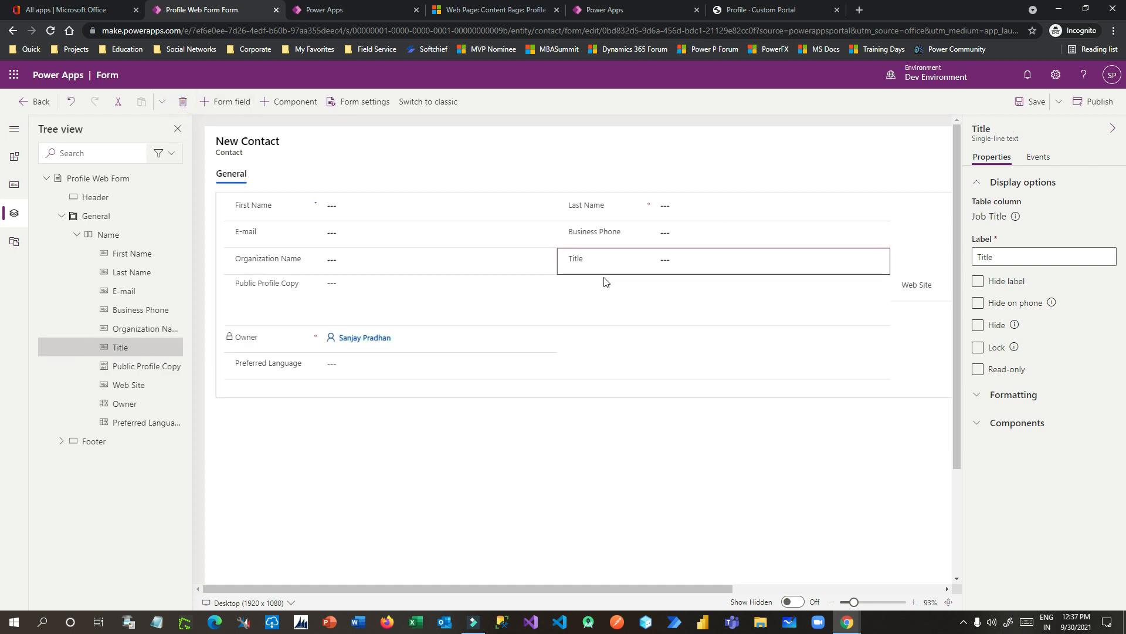
left_click(906, 287)
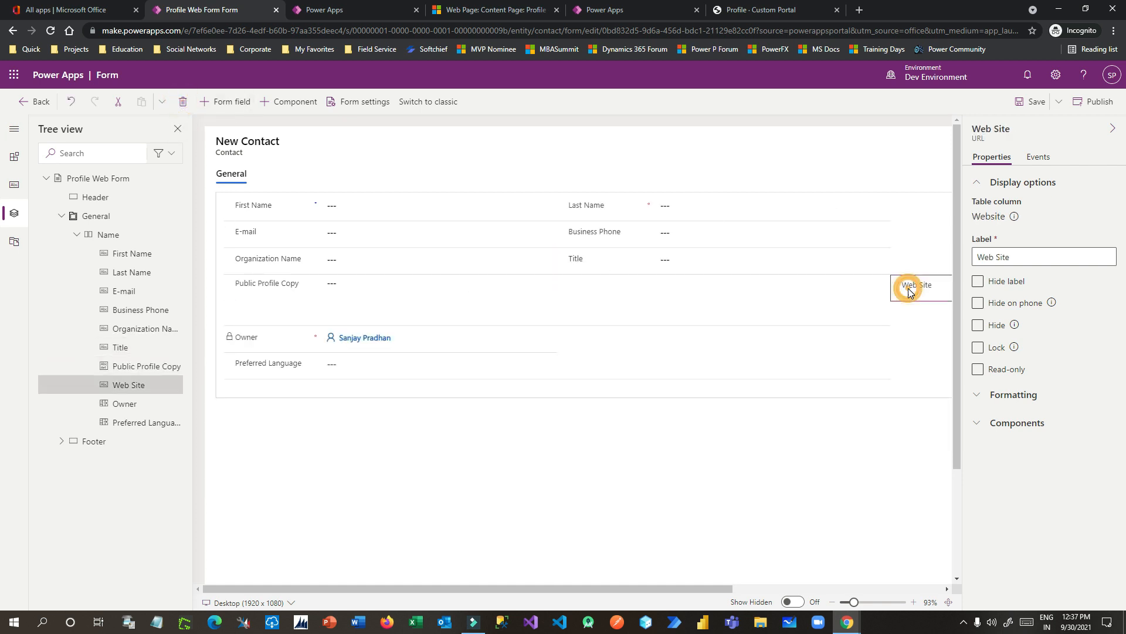
left_click(183, 101)
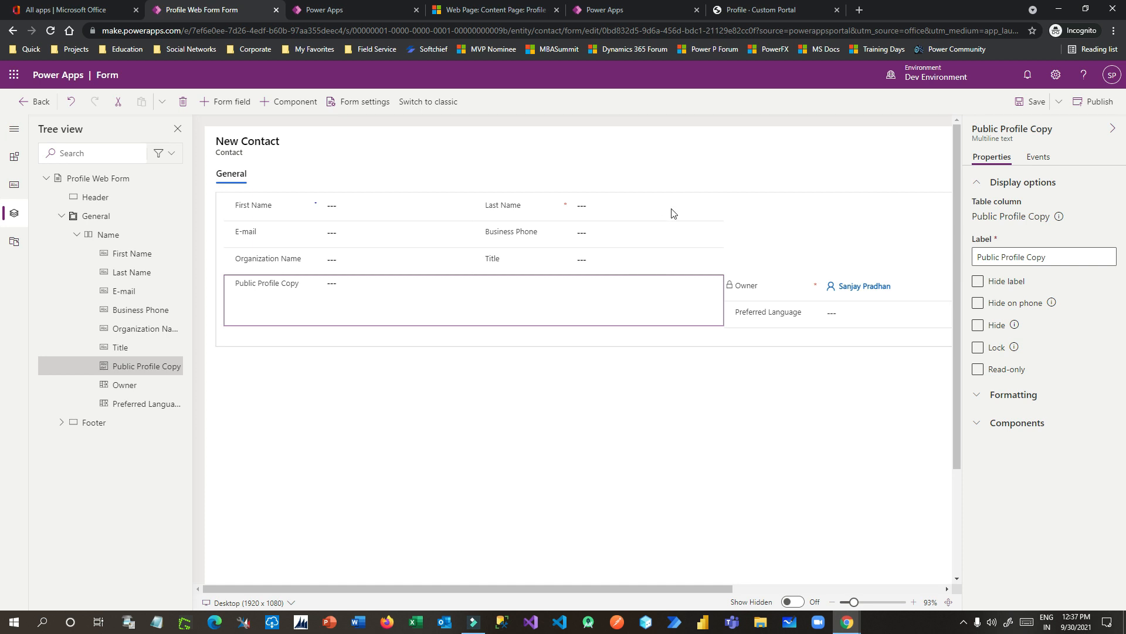
Step: Delete Preferred Language and drag Owner below Public Profile Copy
left_click(766, 312)
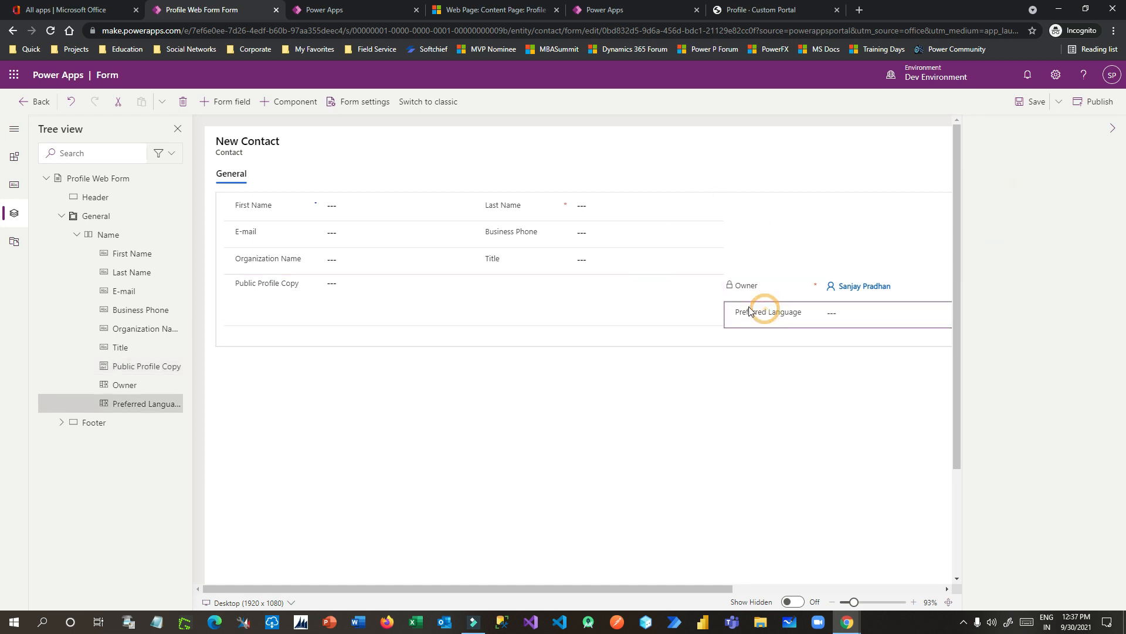
left_click(738, 288)
left_click(752, 313)
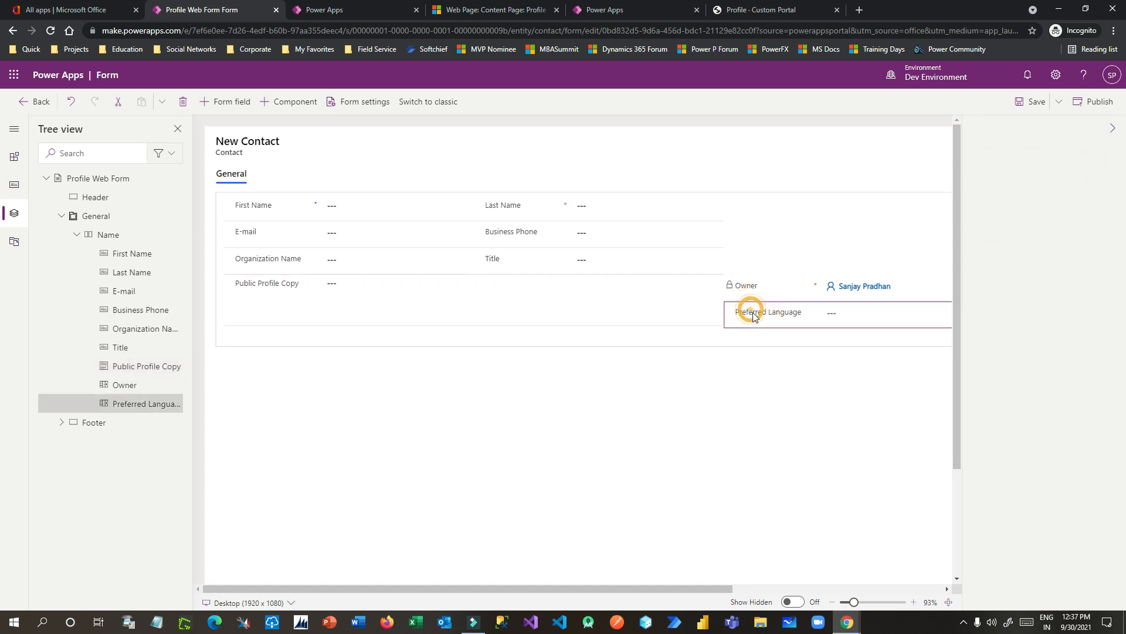
key("Delete")
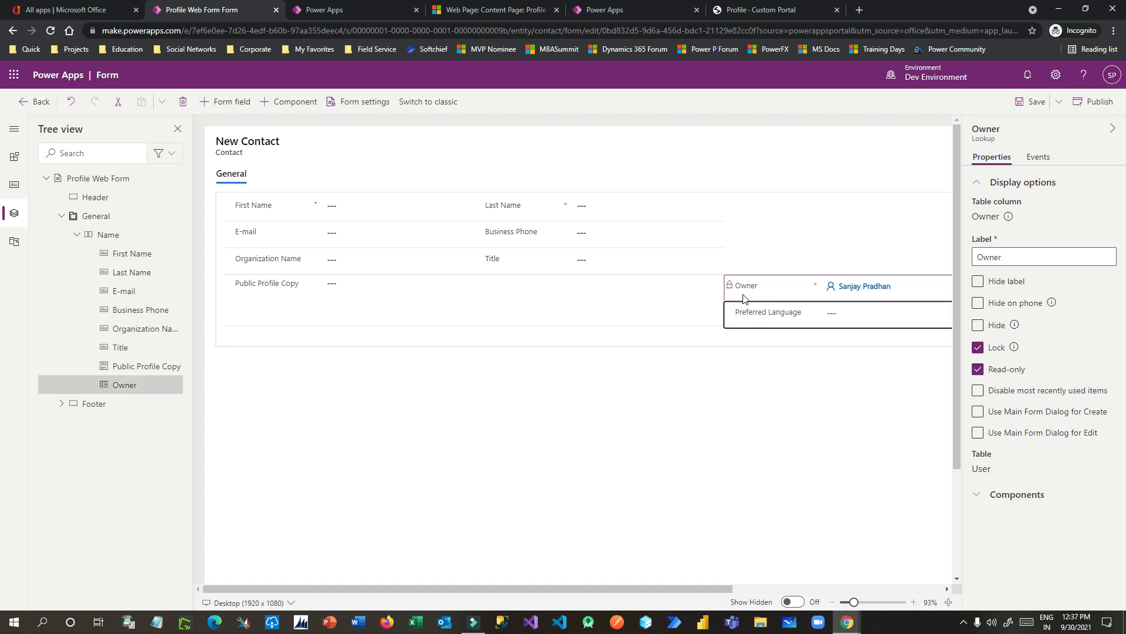
left_click_drag(739, 288, 259, 325)
left_click(824, 330)
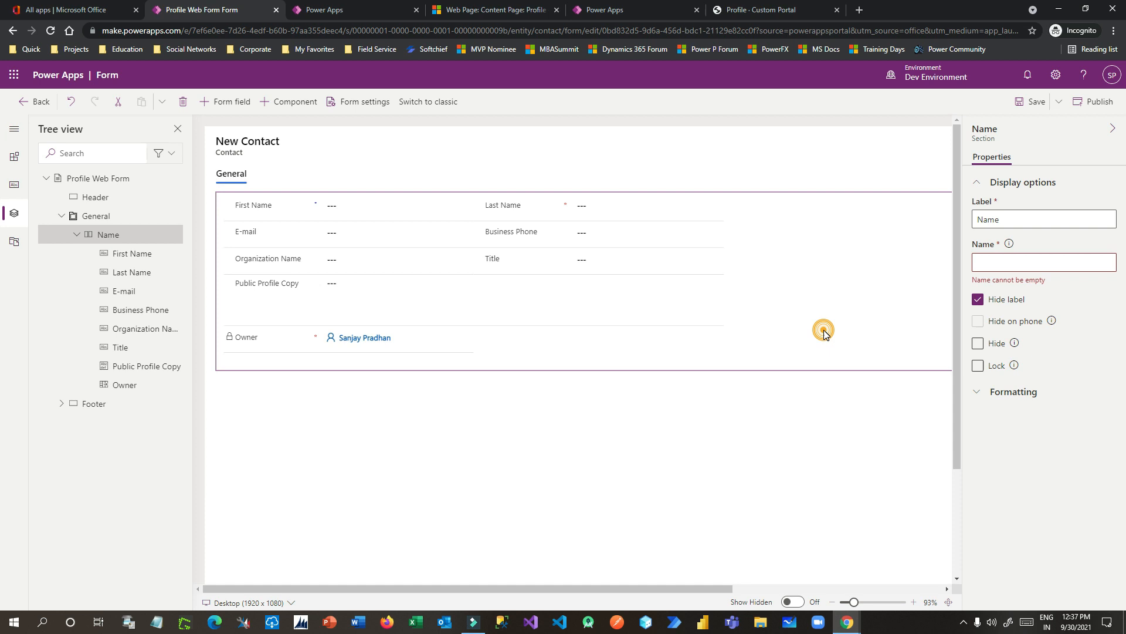
Step: Keep the Name section at a one-column layout after trying two columns
left_click(772, 236)
left_click(980, 400)
left_click(994, 428)
left_click(1067, 474)
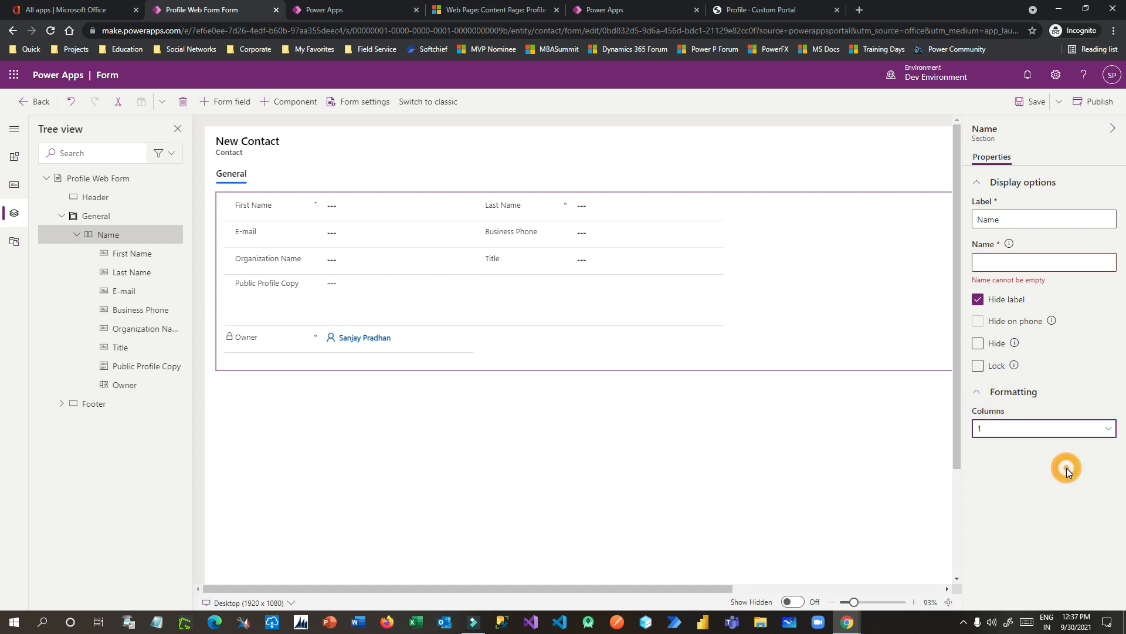
left_click(1007, 429)
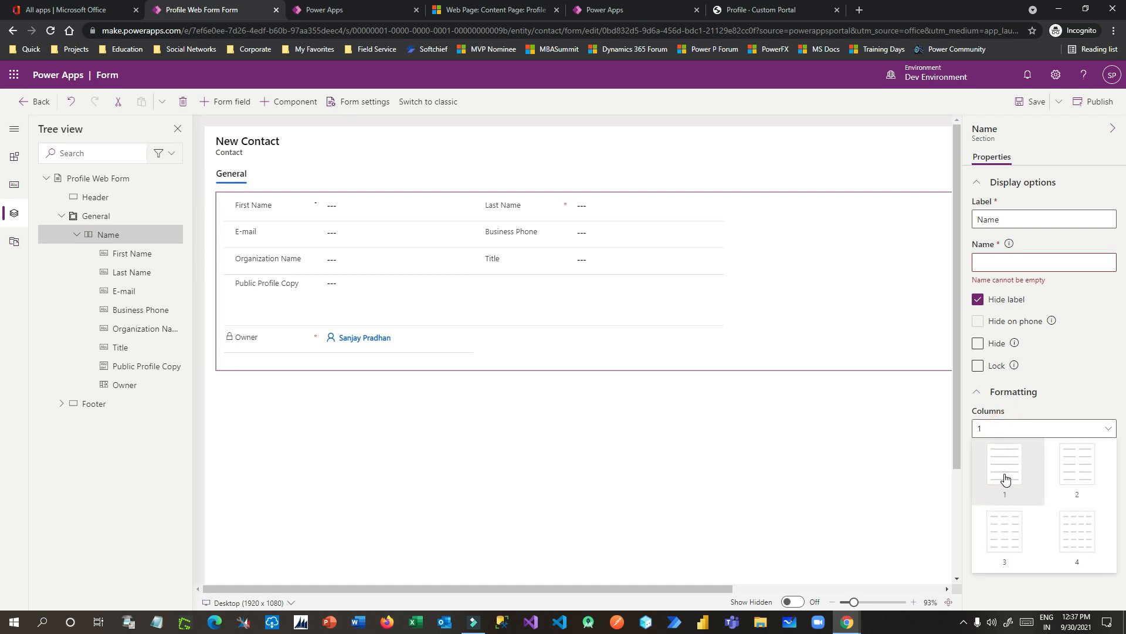
left_click(1003, 470)
Step: Select the General tab and publish the Profile web form
left_click(482, 426)
left_click_drag(649, 588, 455, 572)
left_click(1094, 103)
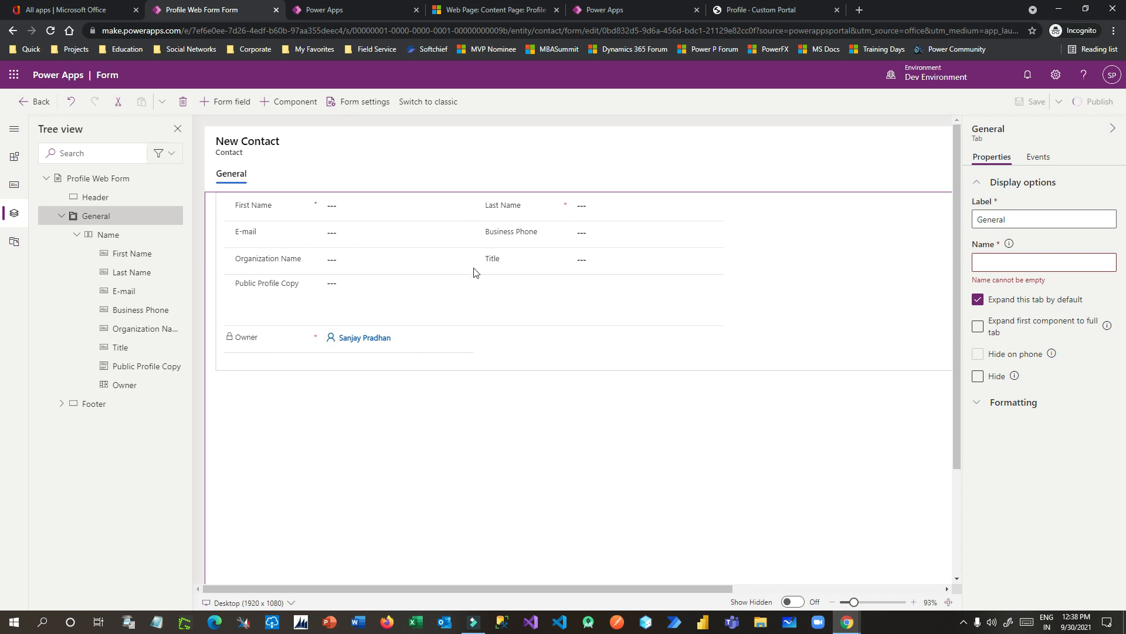
Step: Open the table columns list and clear the unmatched 'reve' search
left_click(5, 184)
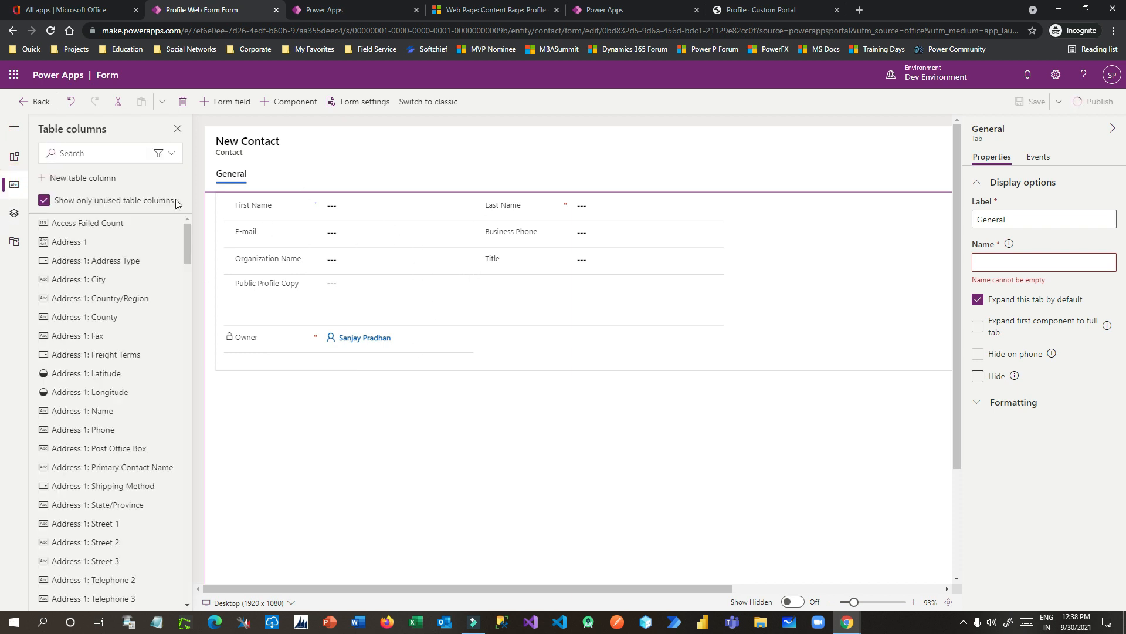
left_click_drag(185, 244, 189, 467)
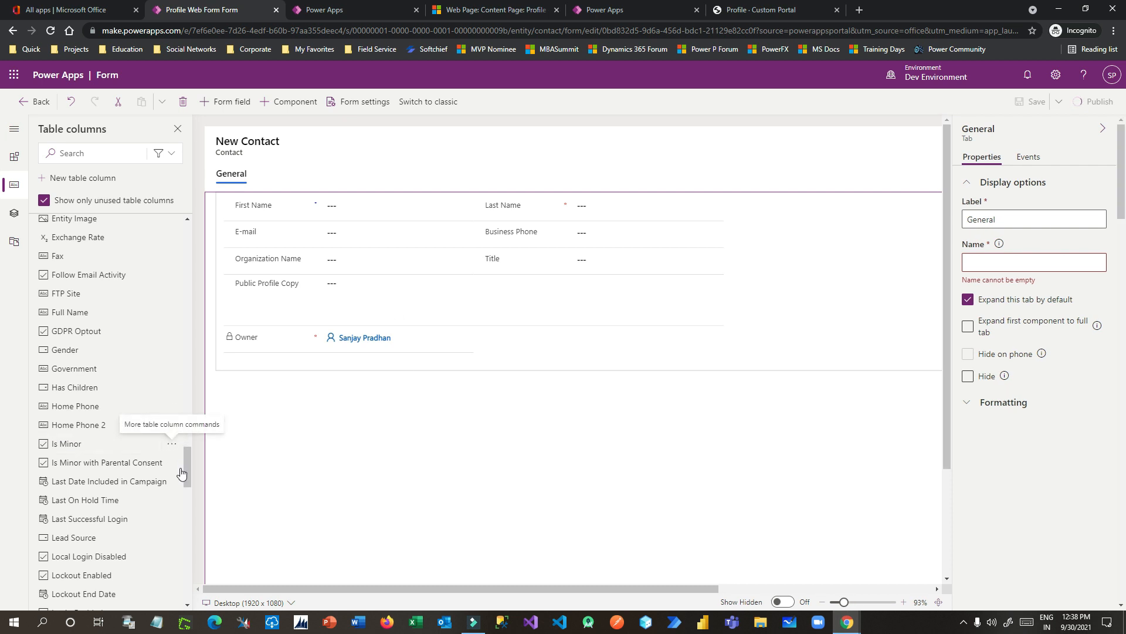
scroll(134, 443, "down", 2)
left_click(96, 149)
type("reve")
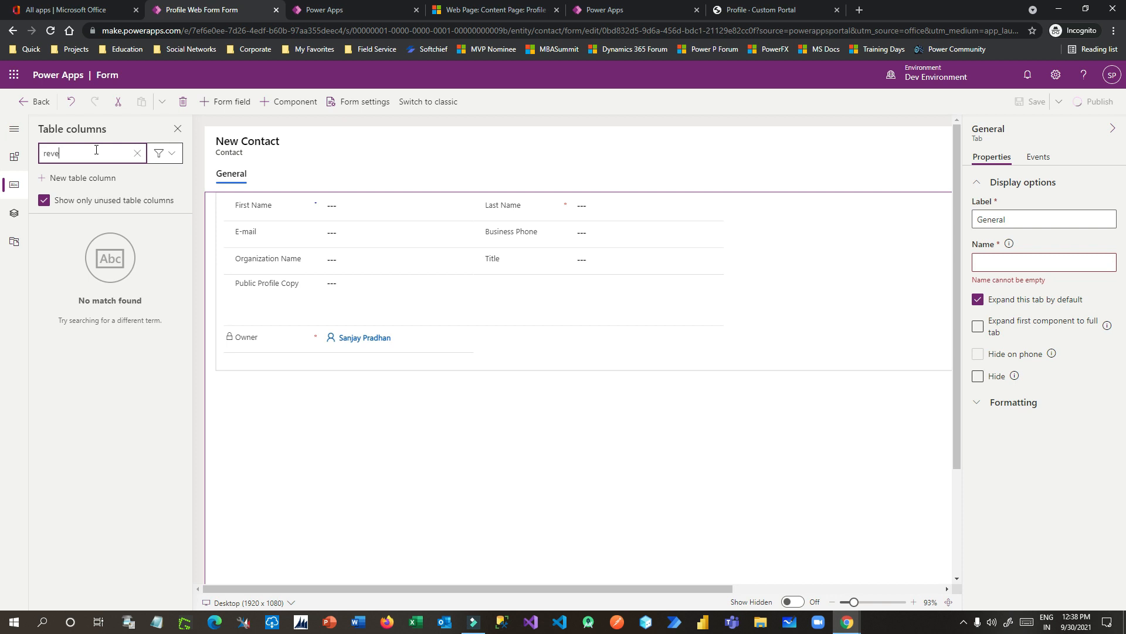
double_click(95, 149)
key("BackSpace")
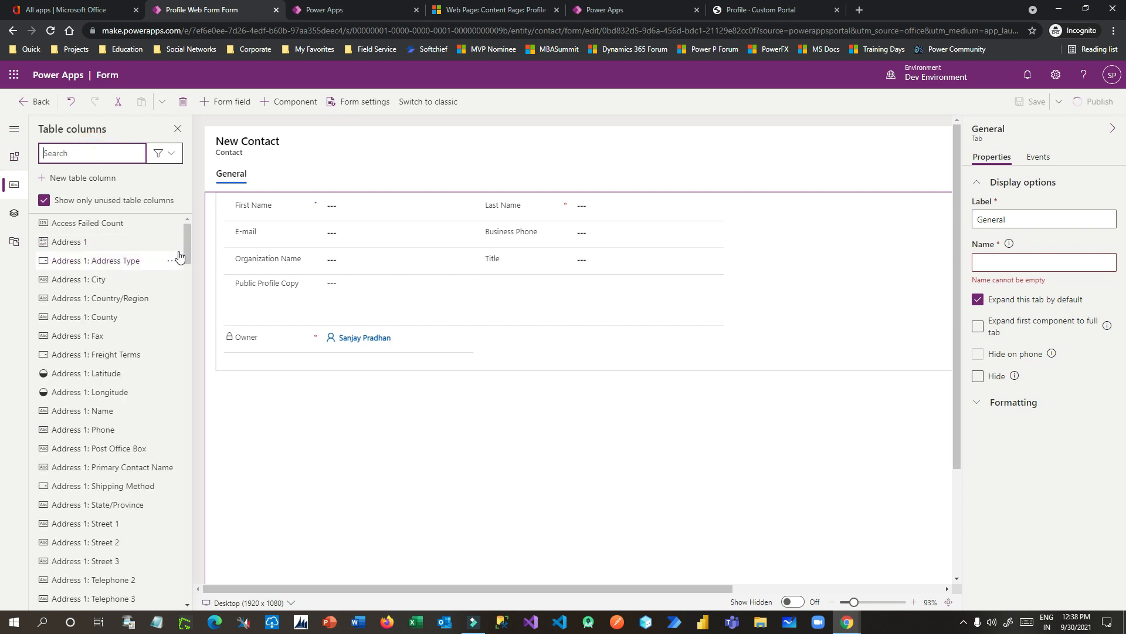
Step: Drag Credit Limit onto the form above Public Profile Copy and publish it
left_click_drag(182, 254, 185, 438)
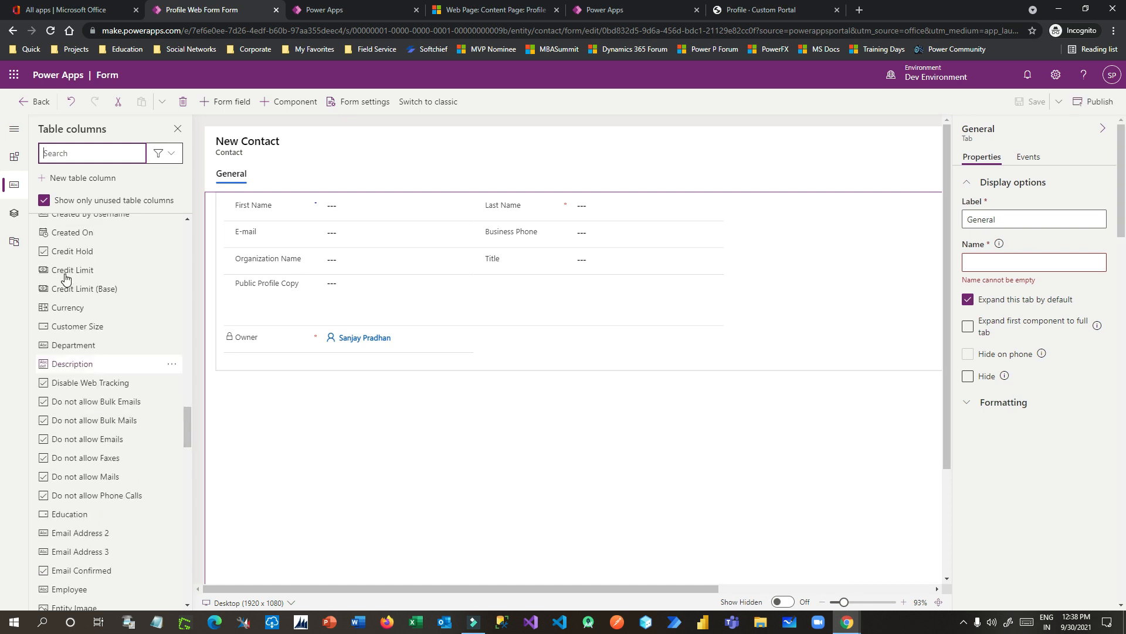
mouse_move(65, 274)
left_click_drag(66, 271, 380, 279)
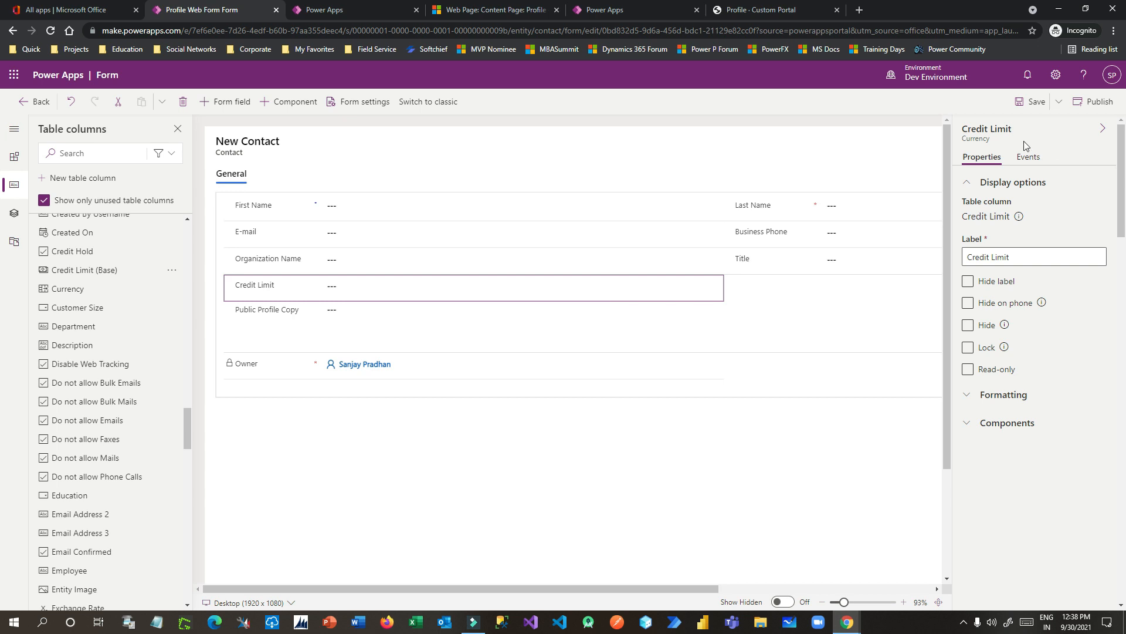
left_click(1093, 102)
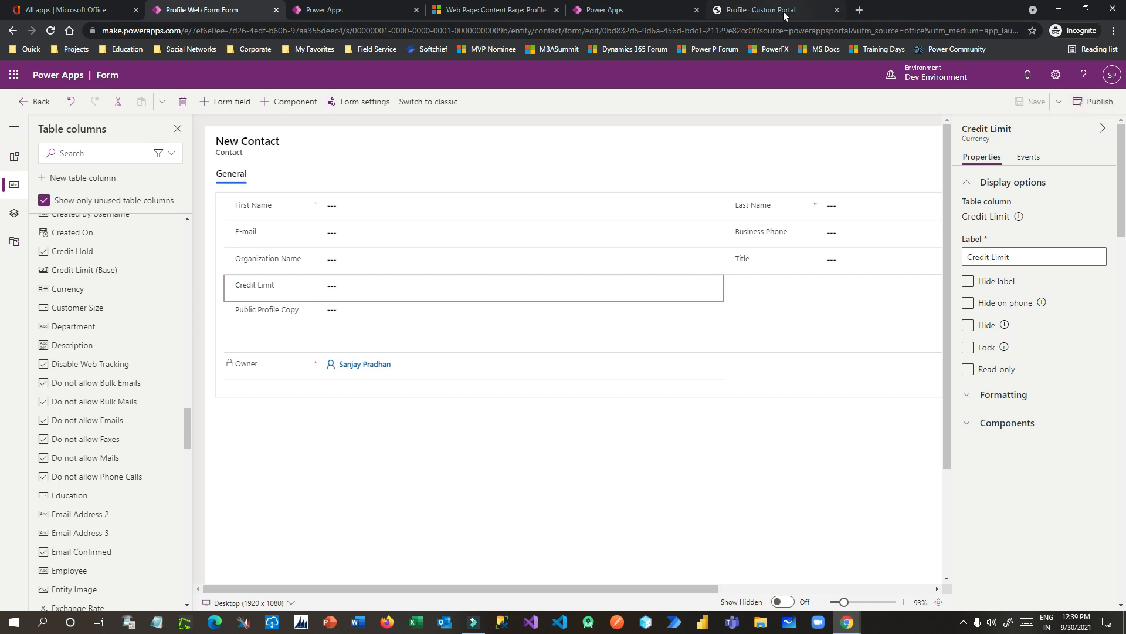
Step: Sync the portal studio configuration to pick up the updated Profile form
left_click(653, 12)
left_click(971, 101)
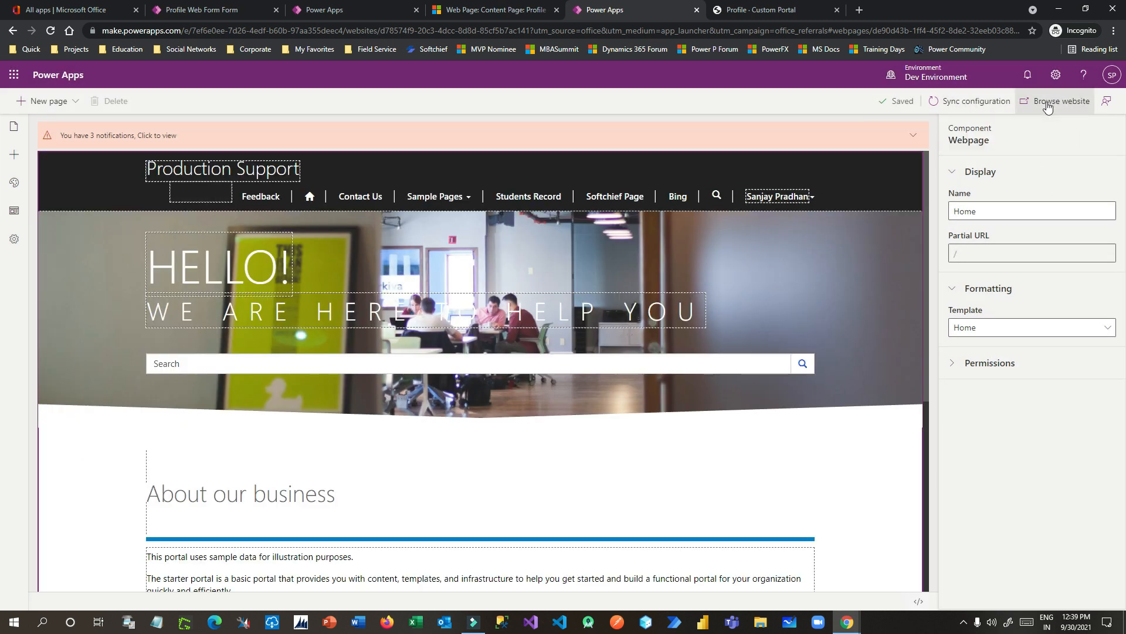
Step: Open the live portal website with Browse website
left_click(1048, 107)
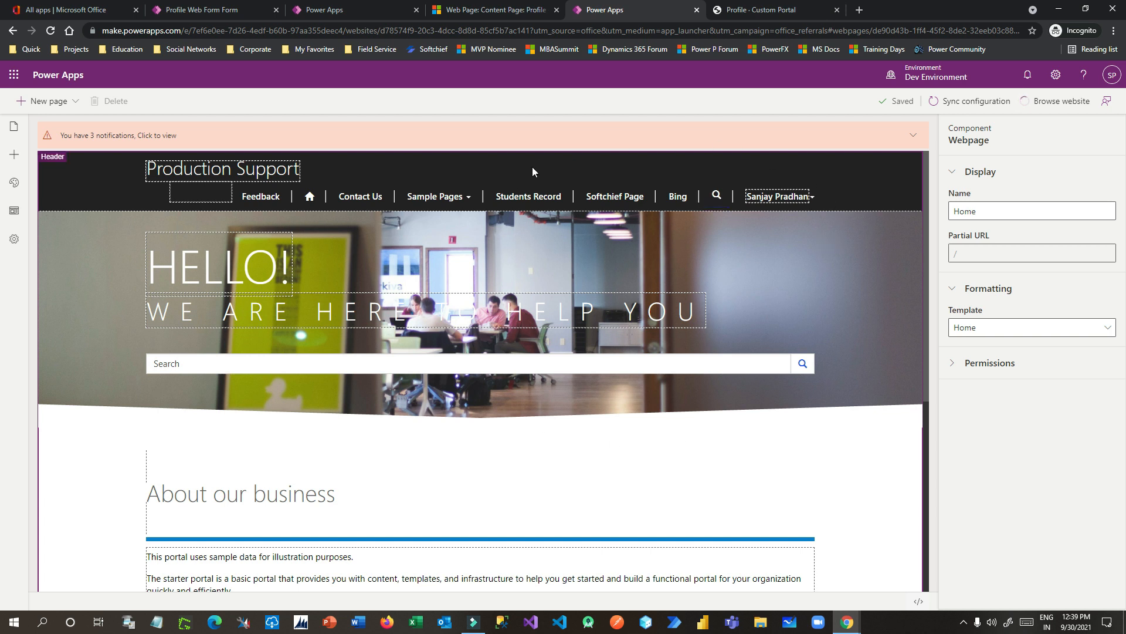
Step: Open the live Profile page and check the new Credit Limit field
left_click(1062, 101)
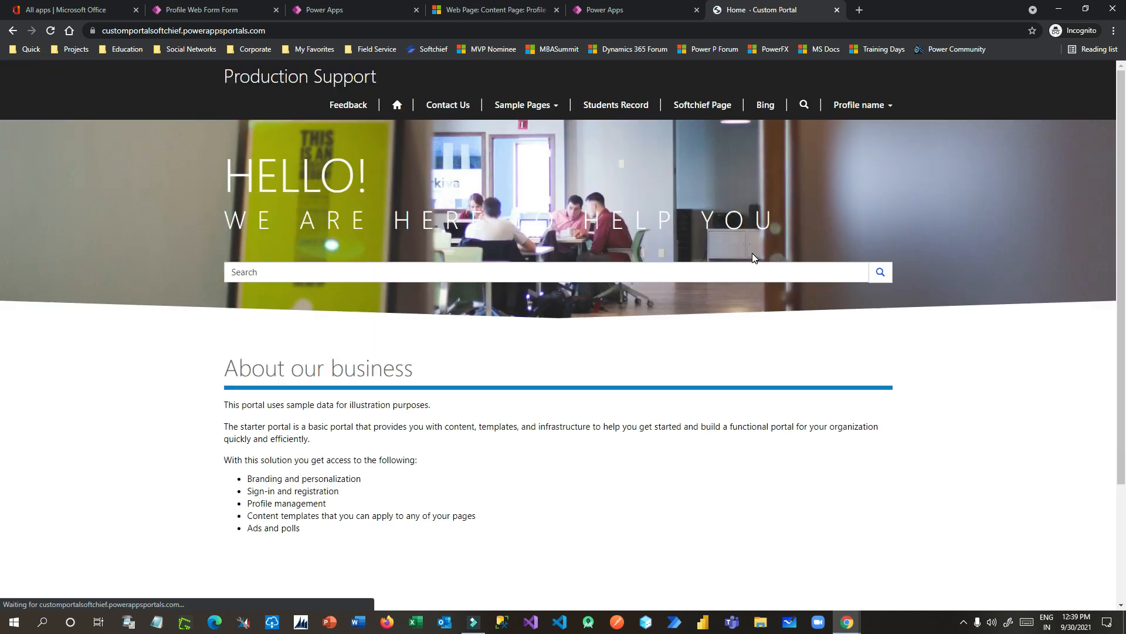
left_click(860, 104)
left_click(846, 137)
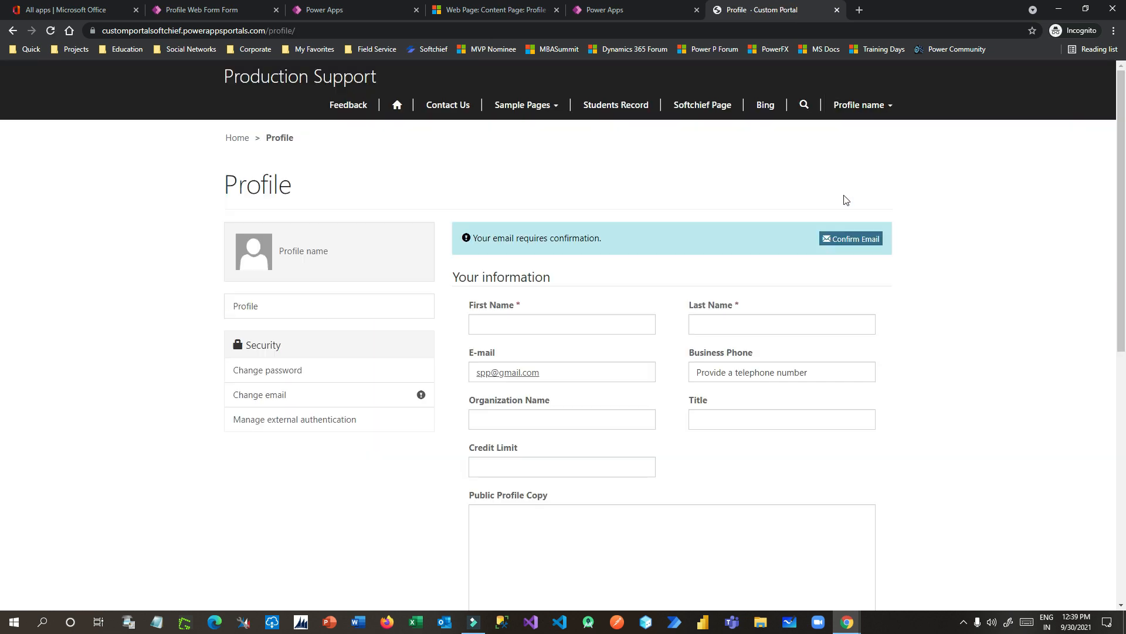
left_click(487, 458)
left_click(531, 460)
left_click_drag(479, 447, 518, 449)
left_click(558, 466)
Step: Check the Organization Name and Title fields and locate the Credit Limit label
left_click(776, 461)
left_click(510, 410)
left_click(739, 420)
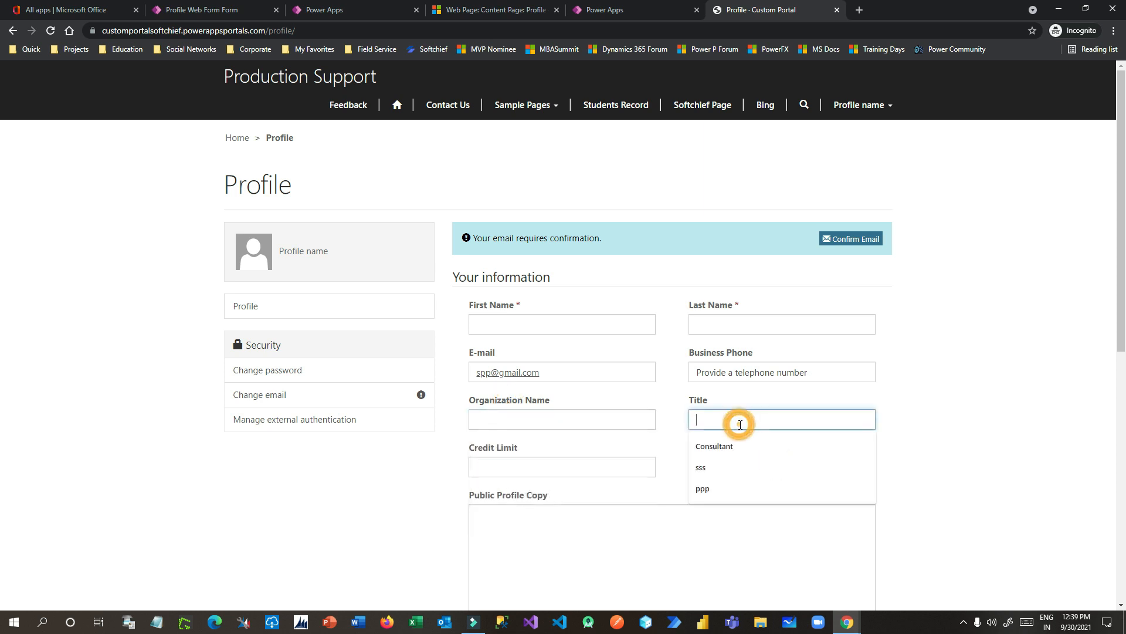
scroll(905, 351, "down", 3)
left_click(904, 350)
scroll(913, 372, "down", 4)
scroll(913, 379, "up", 7)
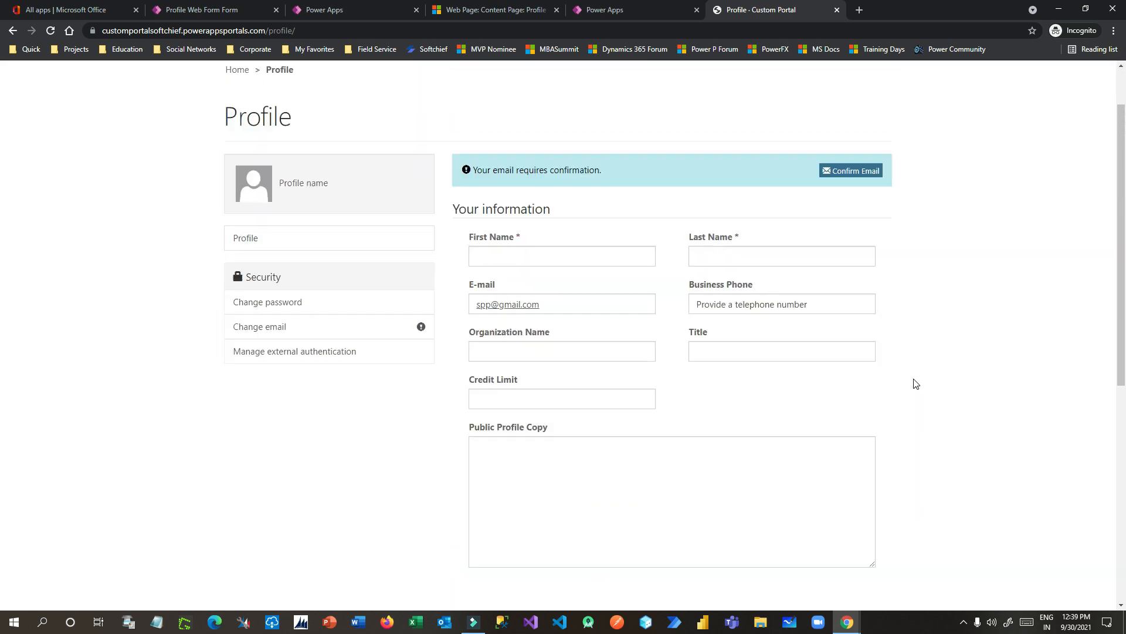
scroll(913, 382, "down", 3)
scroll(913, 382, "up", 4)
left_click(929, 423)
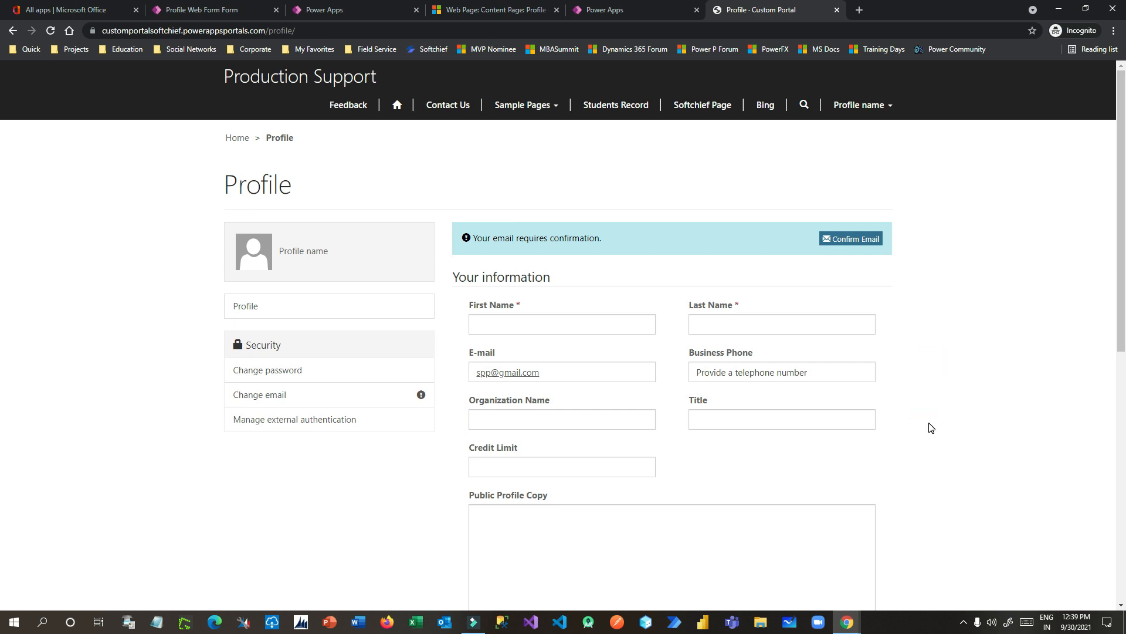
scroll(929, 426, "down", 1)
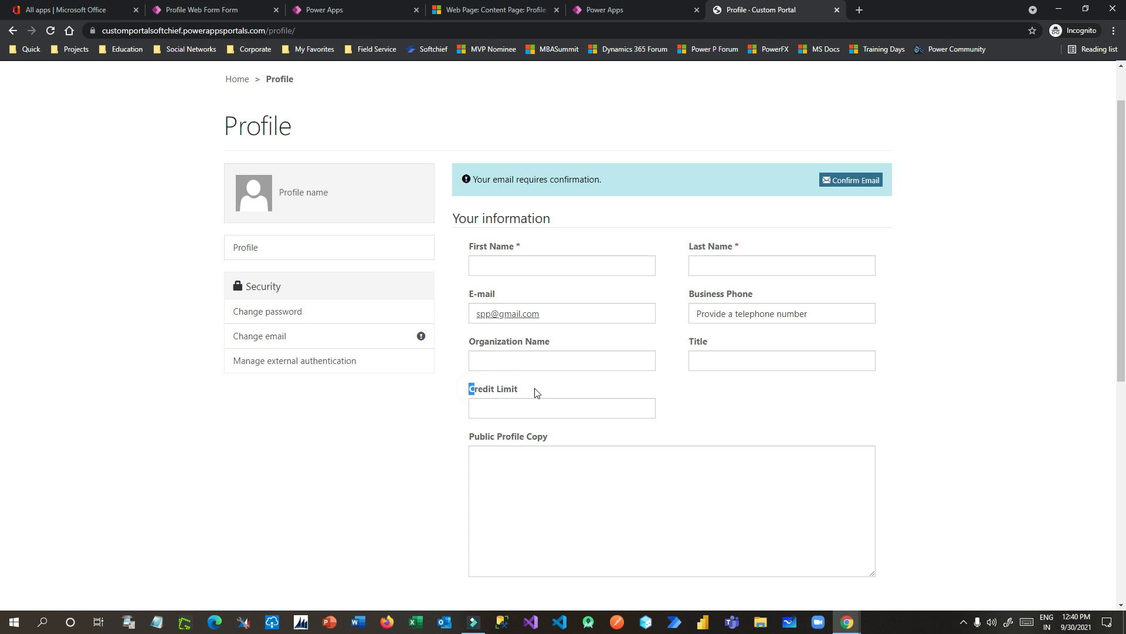
left_click_drag(481, 388, 558, 401)
Step: Glance at the Dynamics 365 and Power Apps tabs, then open the page menu on Credit Limit
left_click(511, 10)
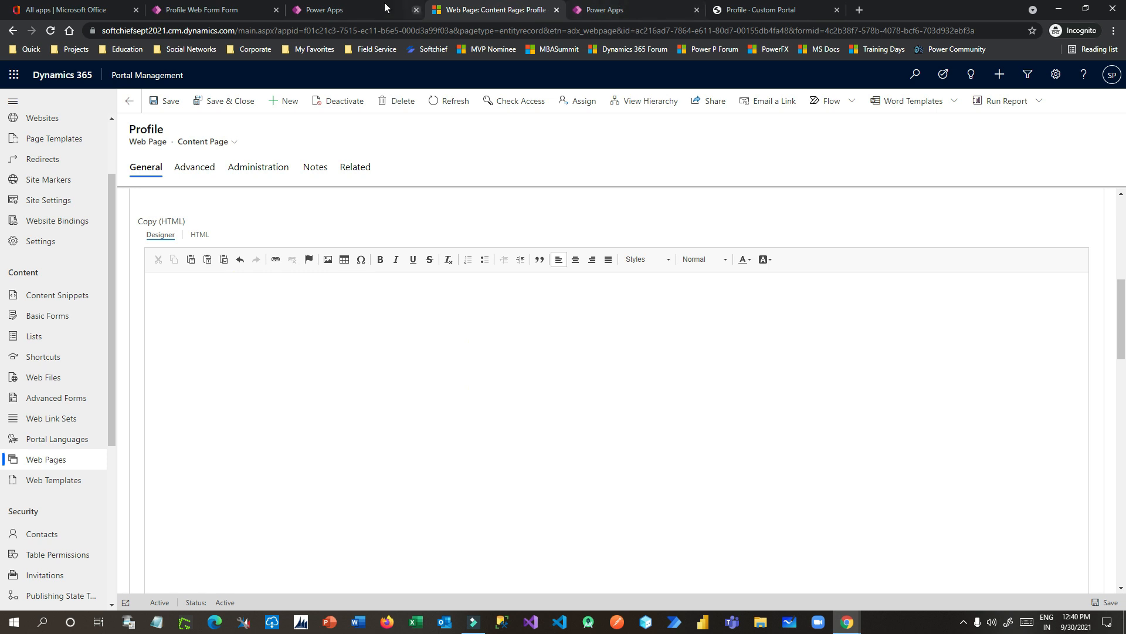
left_click(364, 10)
left_click(224, 12)
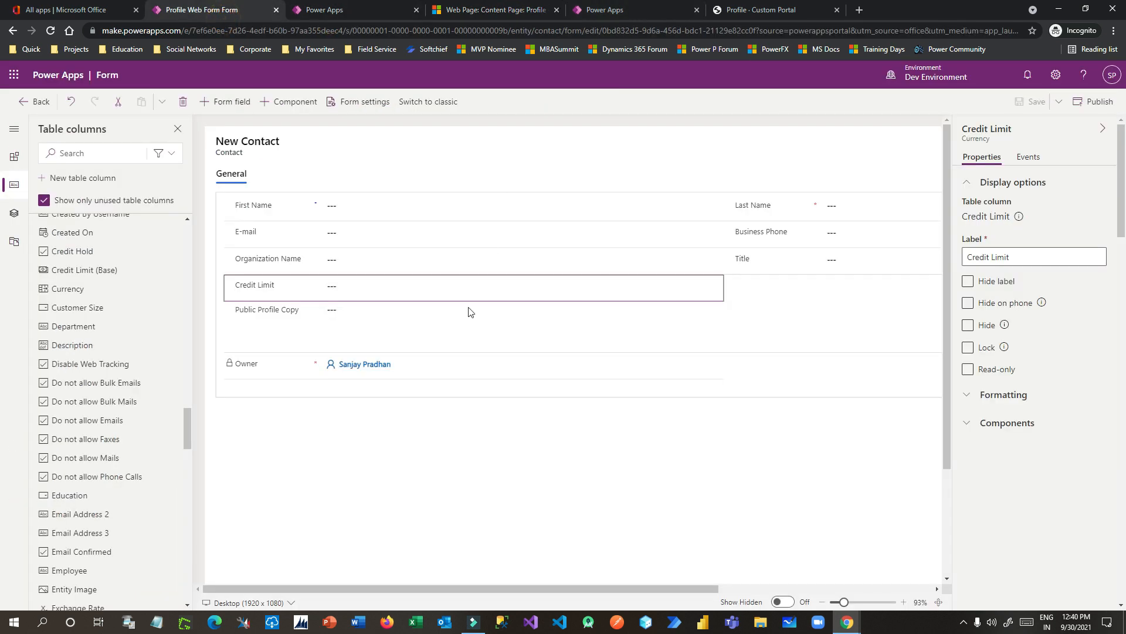
left_click(760, 10)
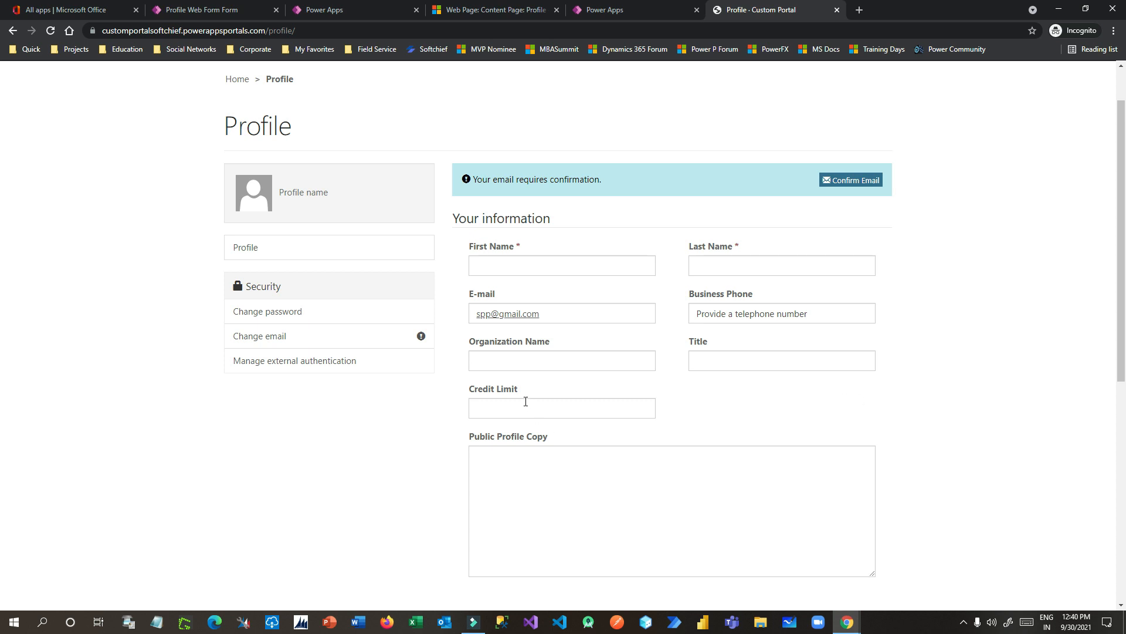
right_click(505, 395)
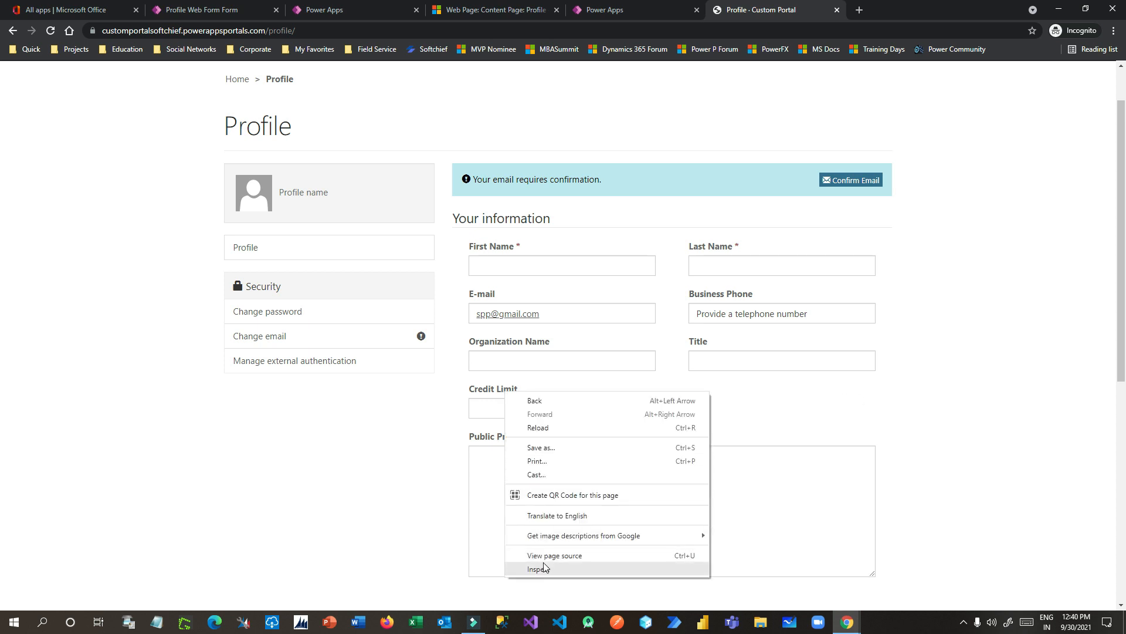
Step: Inspect the Credit Limit label and select its id, creditlimit_label, in Elements
left_click(486, 397)
left_click(478, 388)
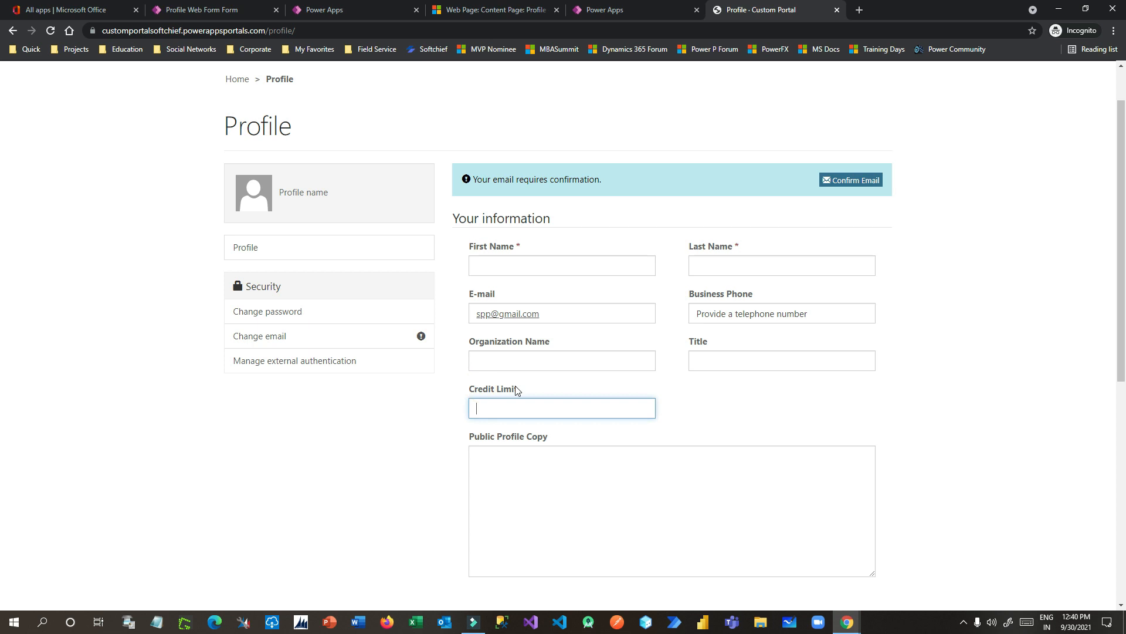
right_click(483, 390)
left_click(535, 568)
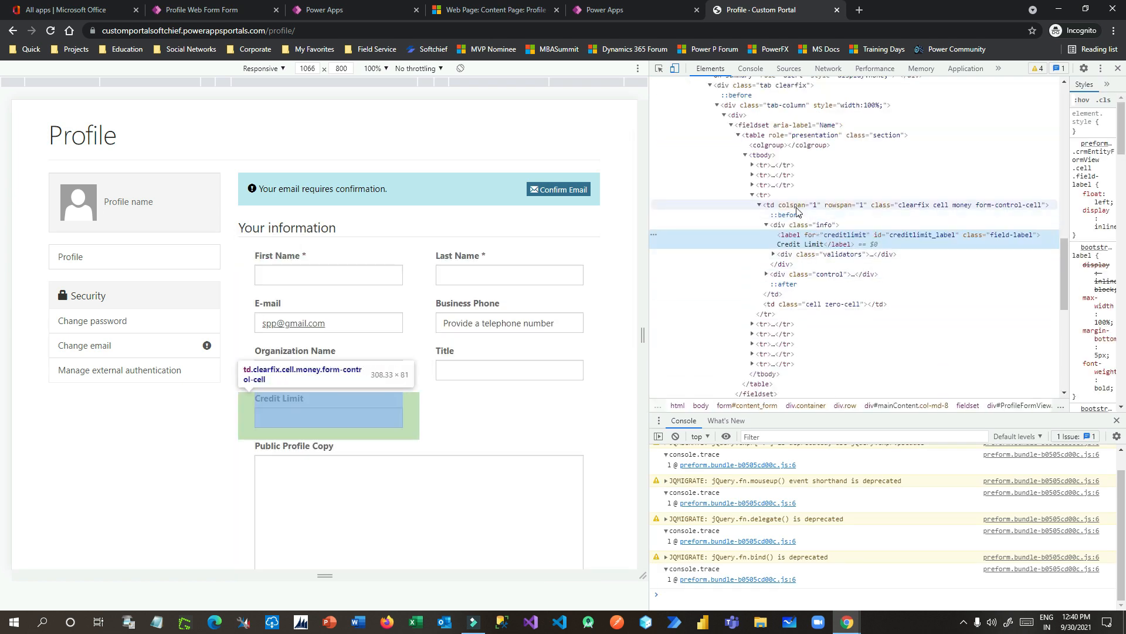
left_click(767, 197)
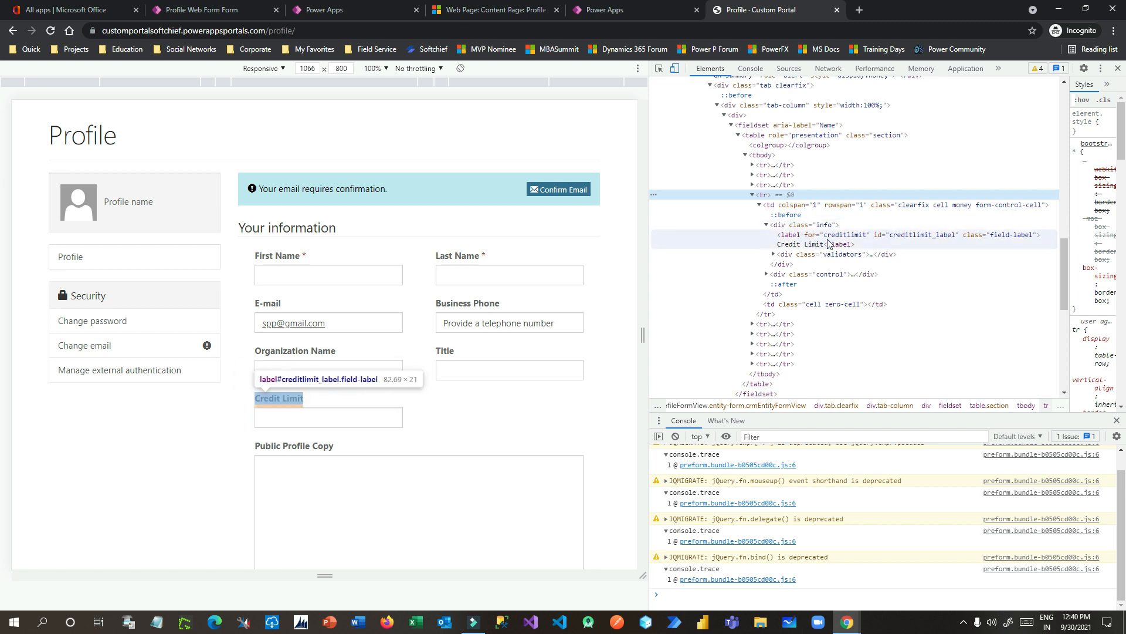
double_click(929, 237)
key("ctrl+c")
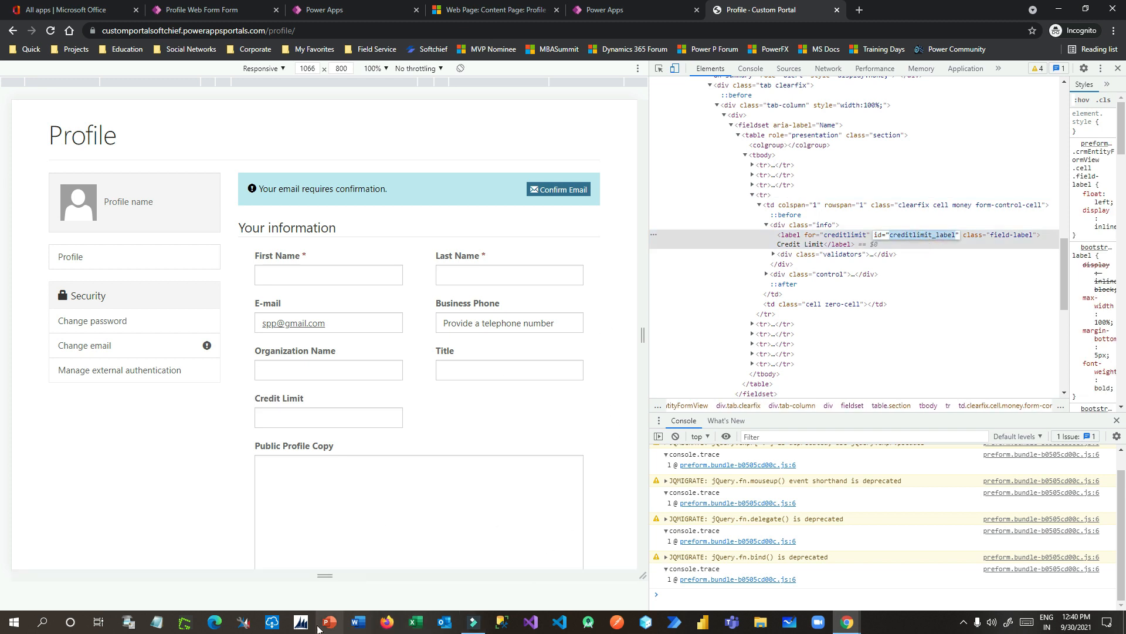
Step: Paste the creditlimit_label id into Notepad and return to the browser
left_click(161, 623)
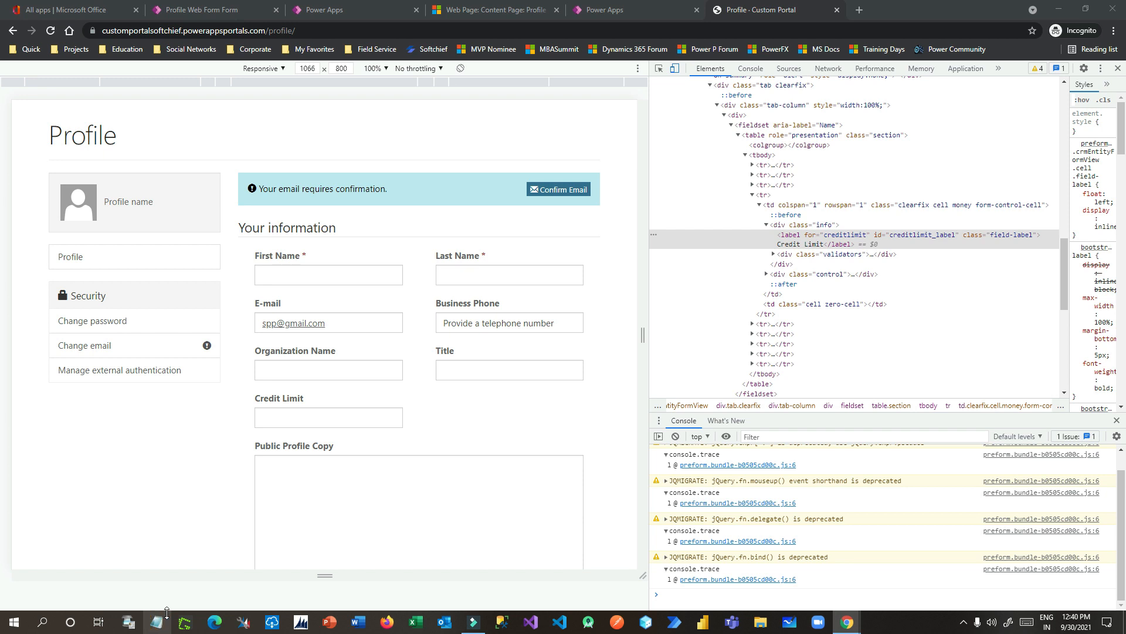
left_click(412, 417)
key("ctrl+v")
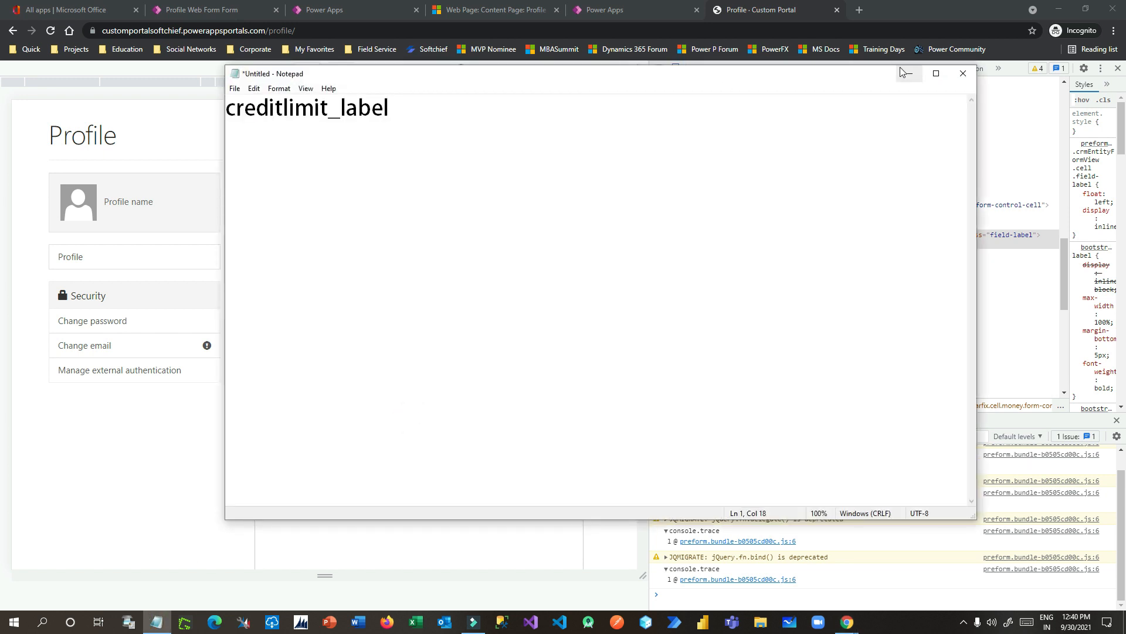
left_click(607, 10)
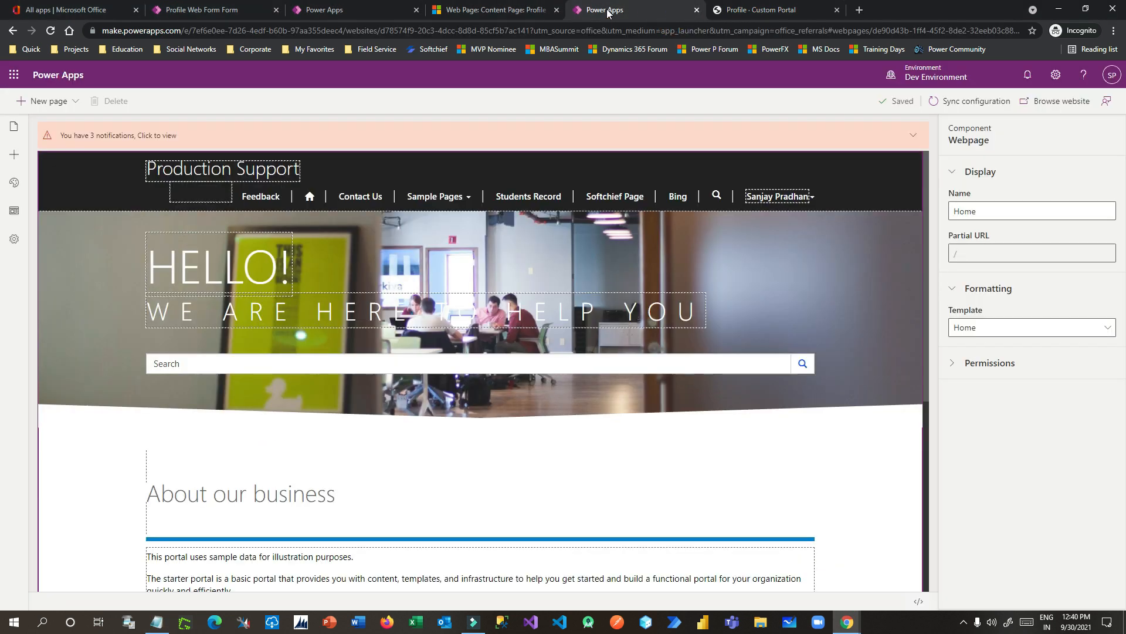
Step: Switch the Profile page's Copy (HTML) to source and add <script></script> tags
left_click(492, 10)
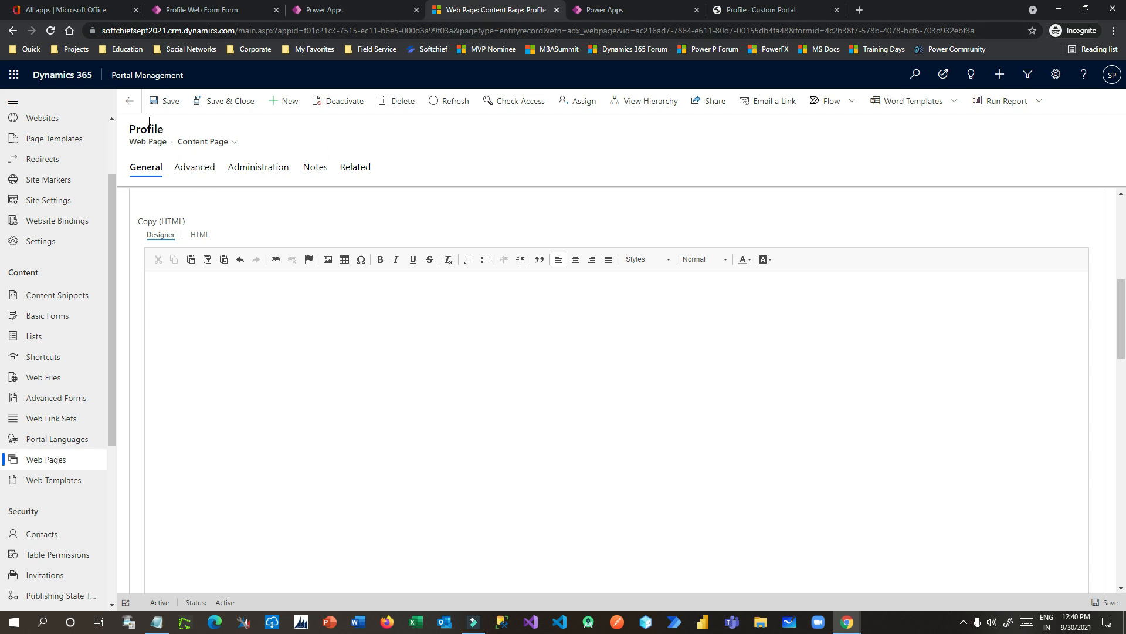
left_click(233, 304)
left_click(201, 236)
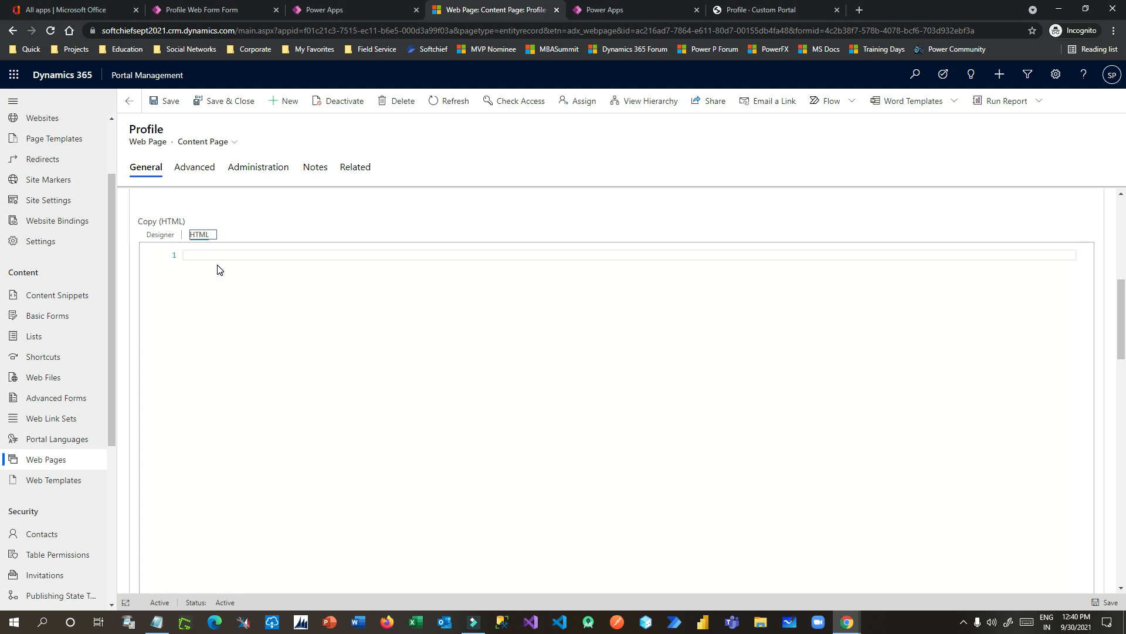
left_click(218, 253)
type("<")
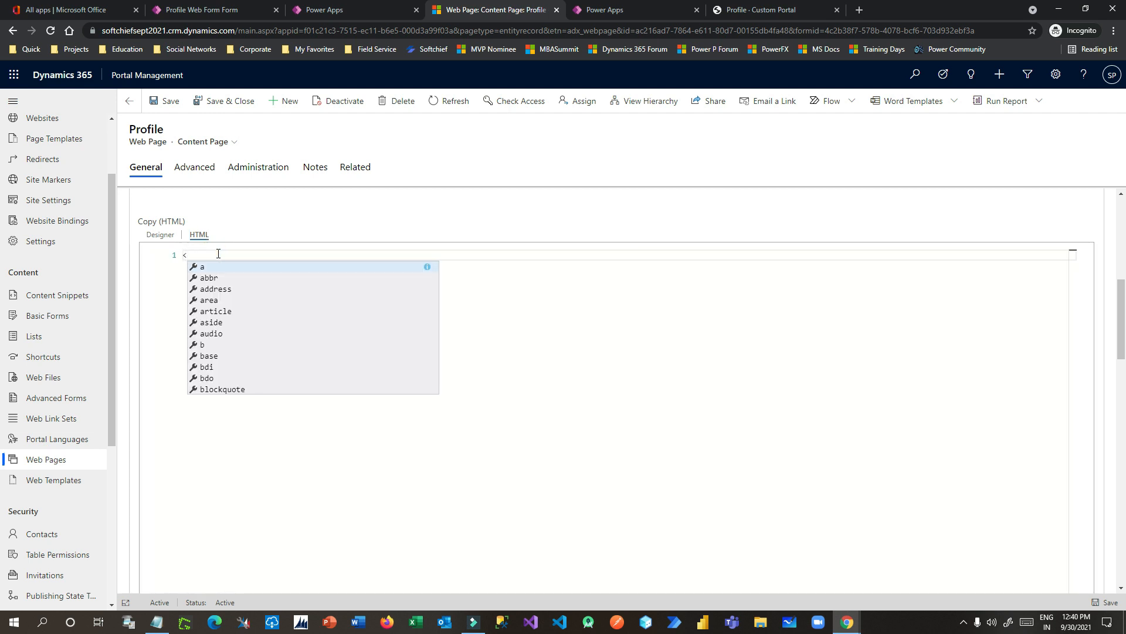
type("script>")
key("Return")
type("</scr")
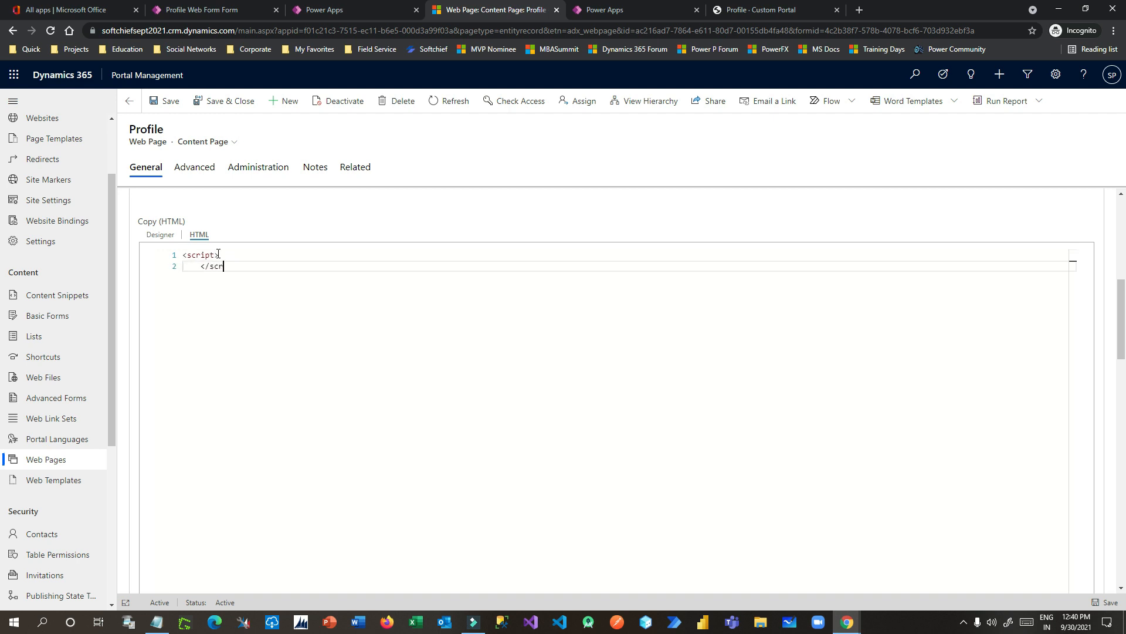
type("ipt>")
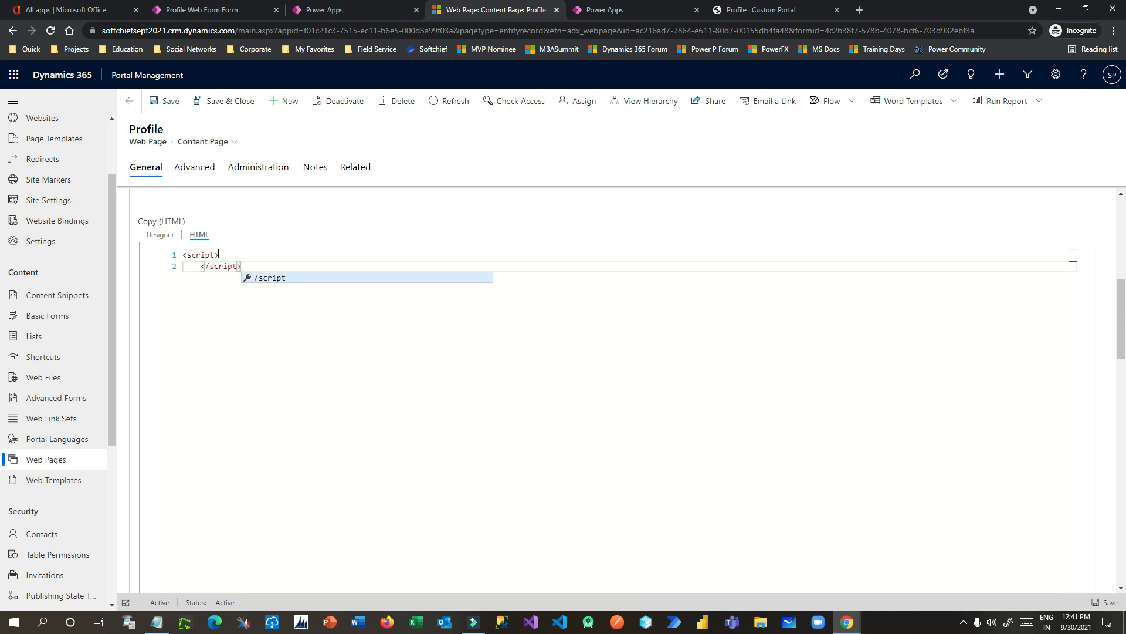
Step: Add $(document).ready(); inside the script block
left_click(217, 253)
key("Return")
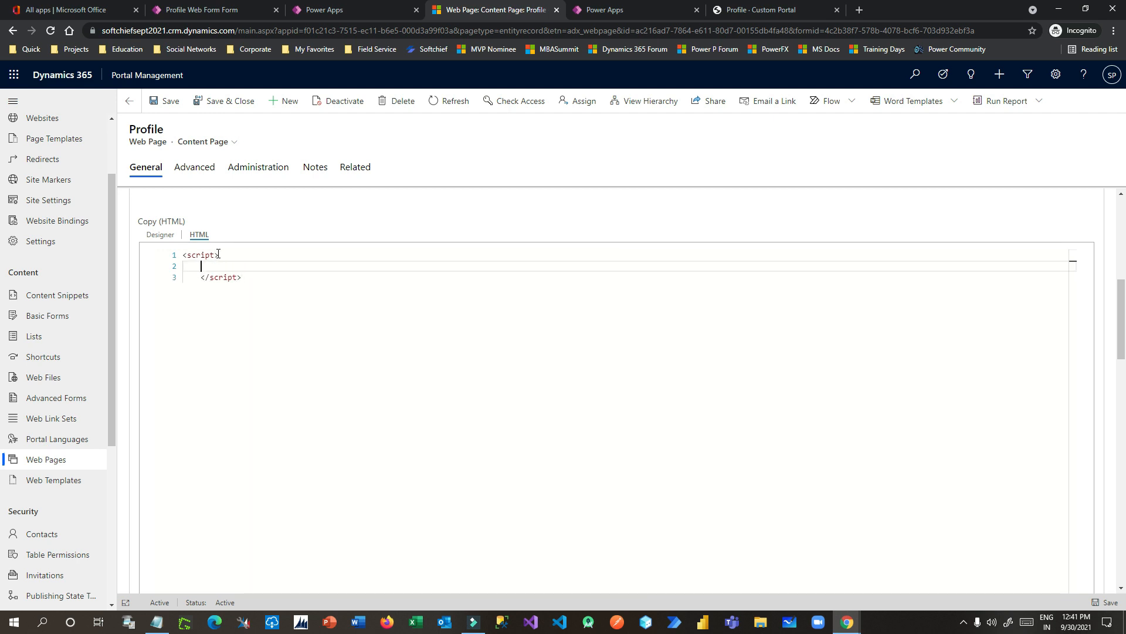
type("$(document).rweady()")
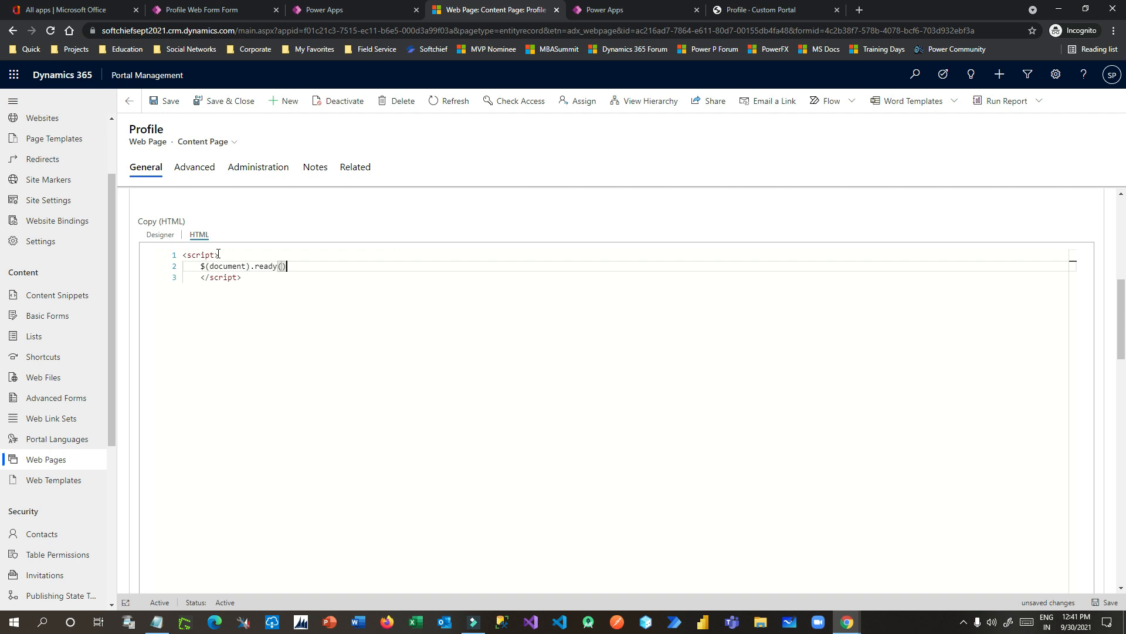
type(";")
key("Down")
key("Up")
key("Down")
Step: Write an empty function(){ } handler inside the ready() call
key("Up")
key("Left")
key("Left")
type("function(")
key("Return")
type("{}")
key("Return")
key("Return")
key("Up")
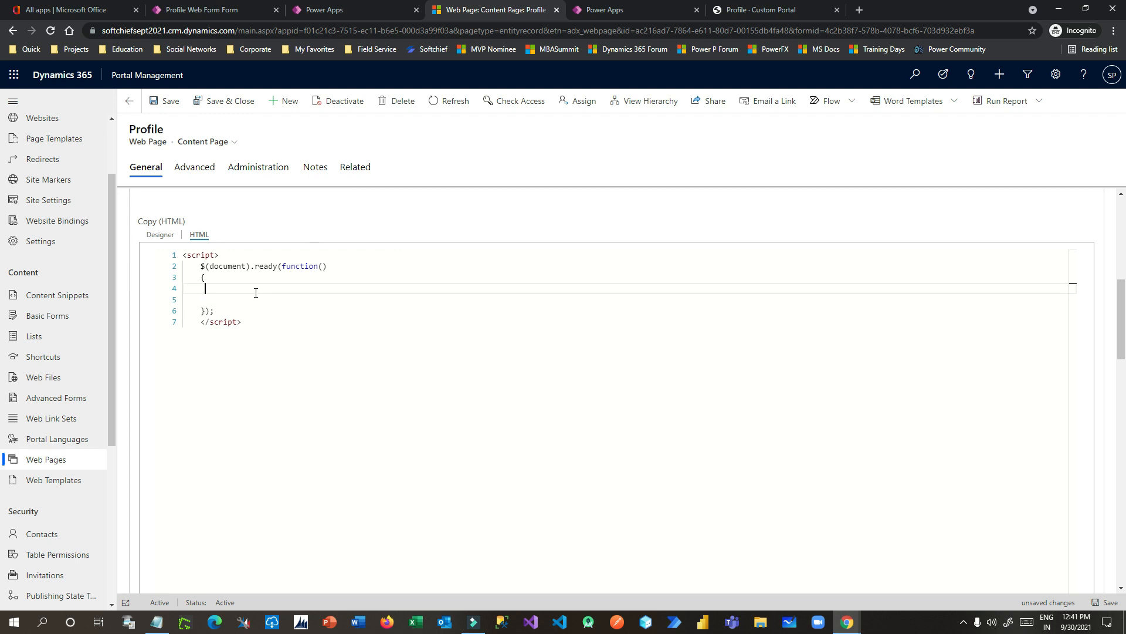
Step: Fill the handler with $("#creditlimit_label").closest("tr").hide() and save the record
type("$(\"#")
key("ctrl+v")
left_click(315, 291)
type(".lo")
type("sest(\"tr\").hide(")
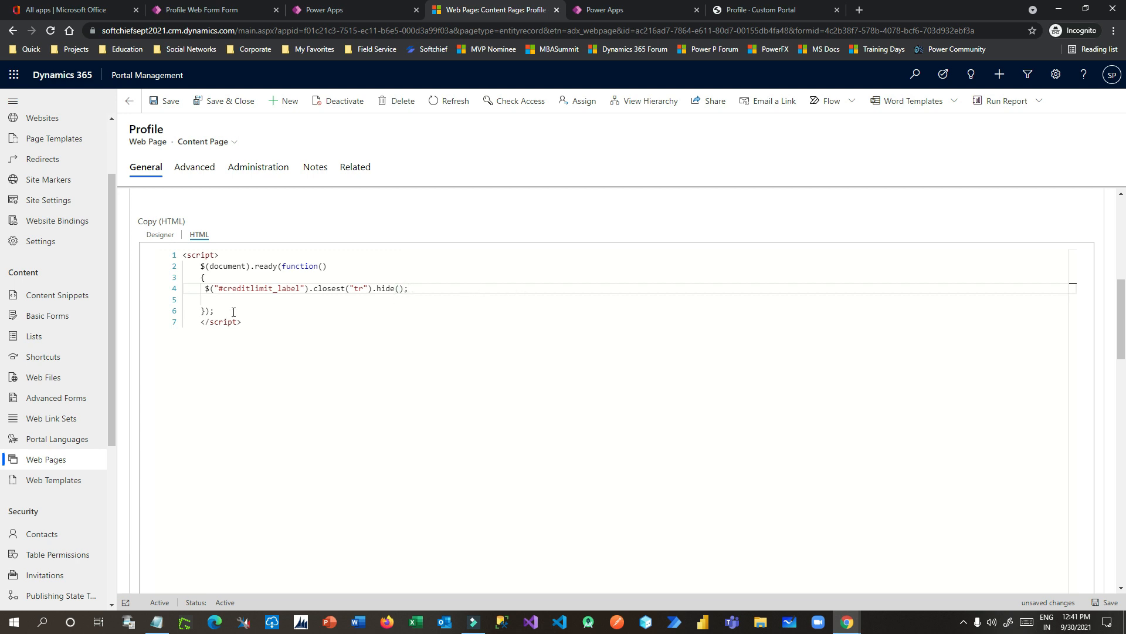
left_click(167, 101)
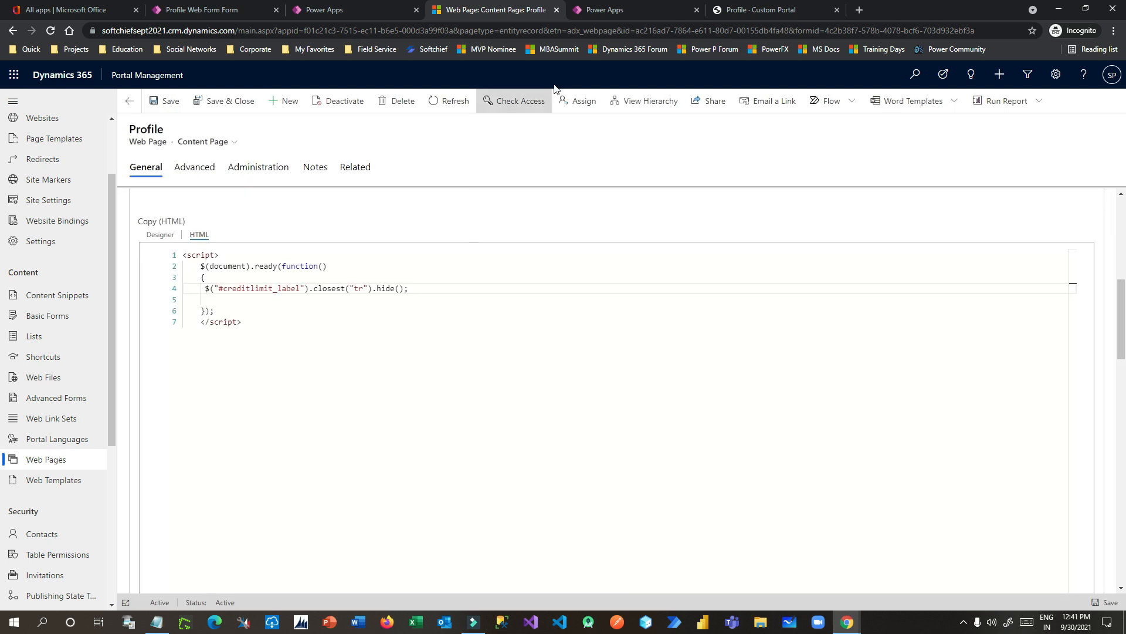
left_click(608, 10)
Step: Sync the portal configuration, recheck the Credit Limit row in DevTools, then close DevTools
left_click(972, 111)
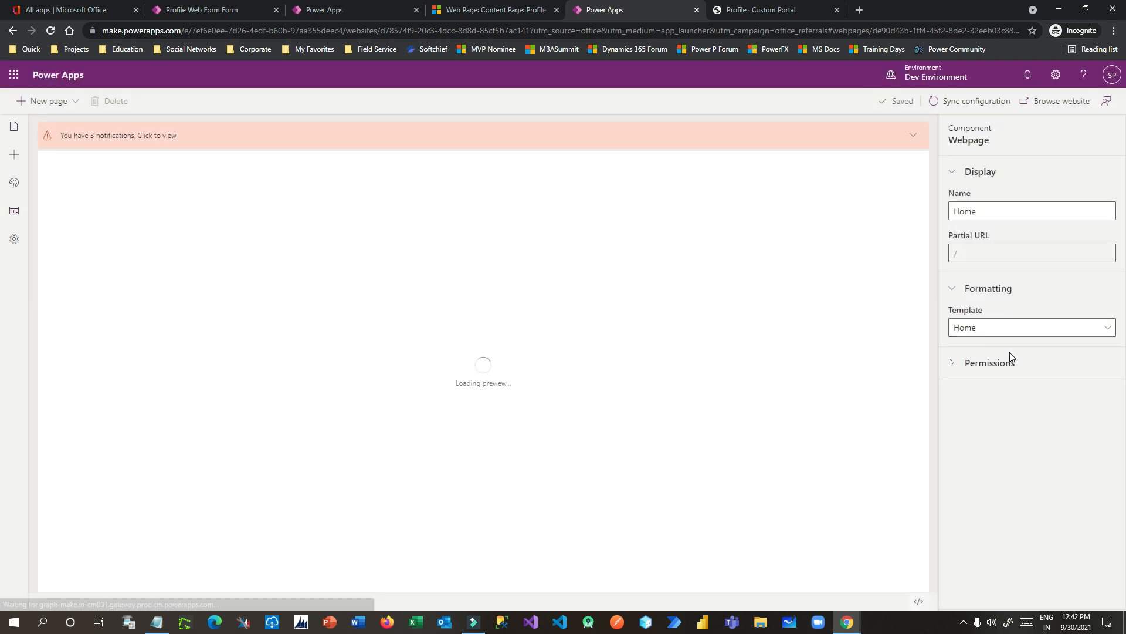
left_click(786, 12)
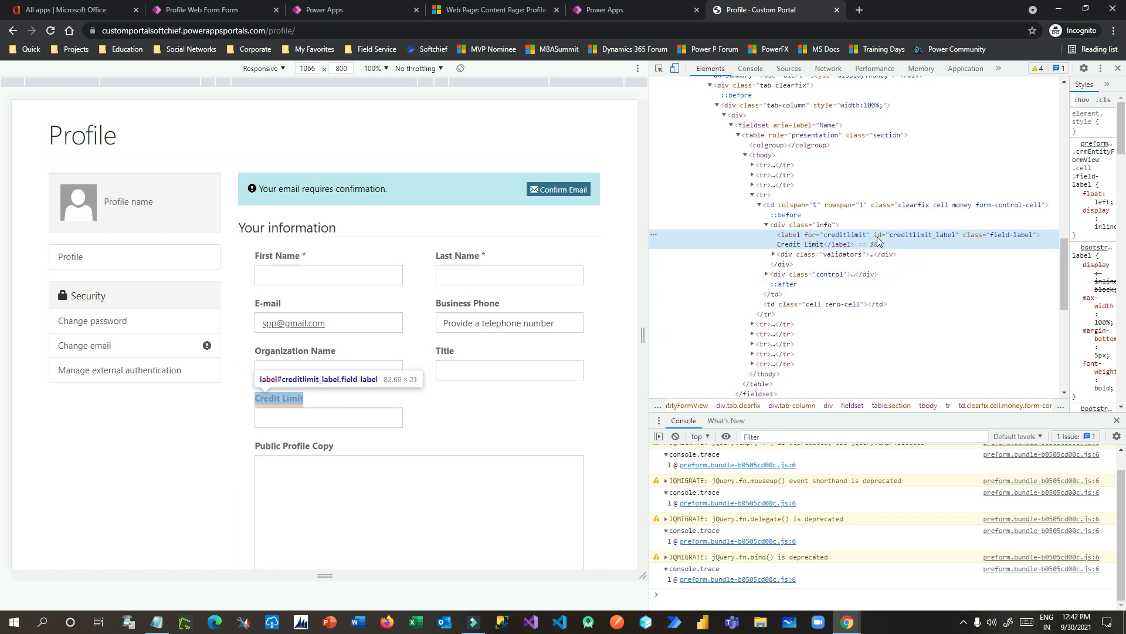
double_click(905, 236)
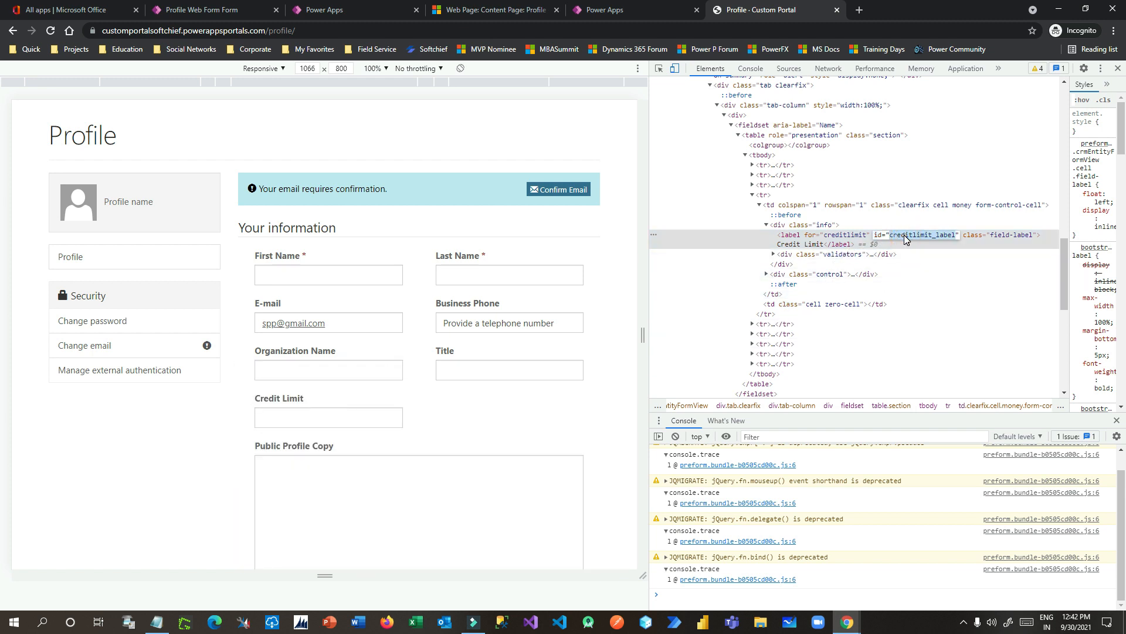
left_click(755, 196)
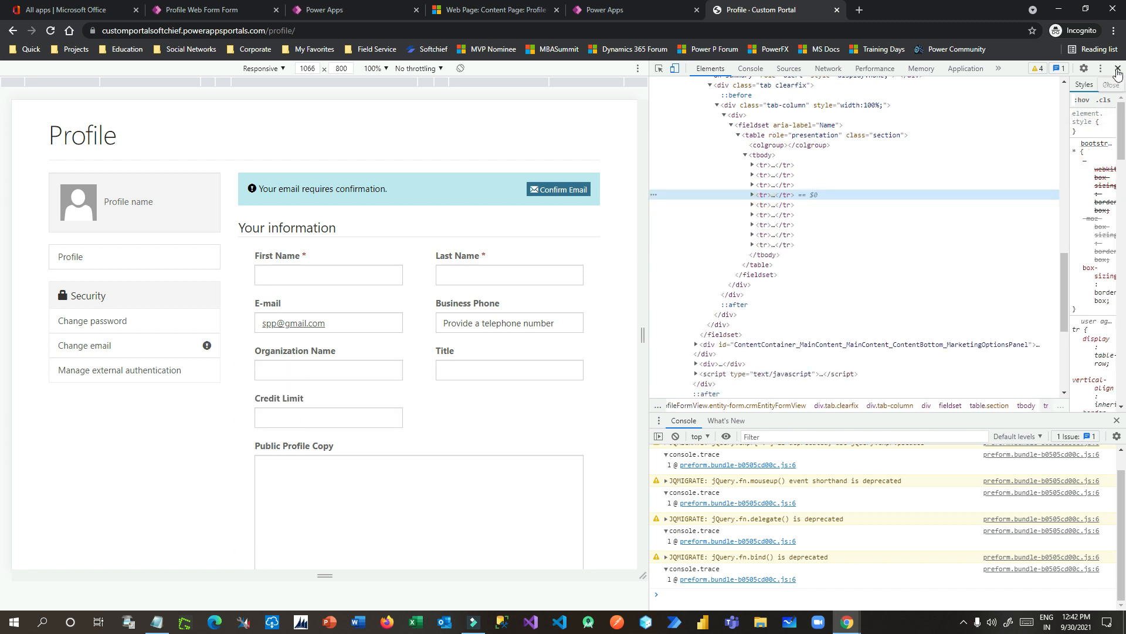
left_click(1118, 68)
left_click(610, 10)
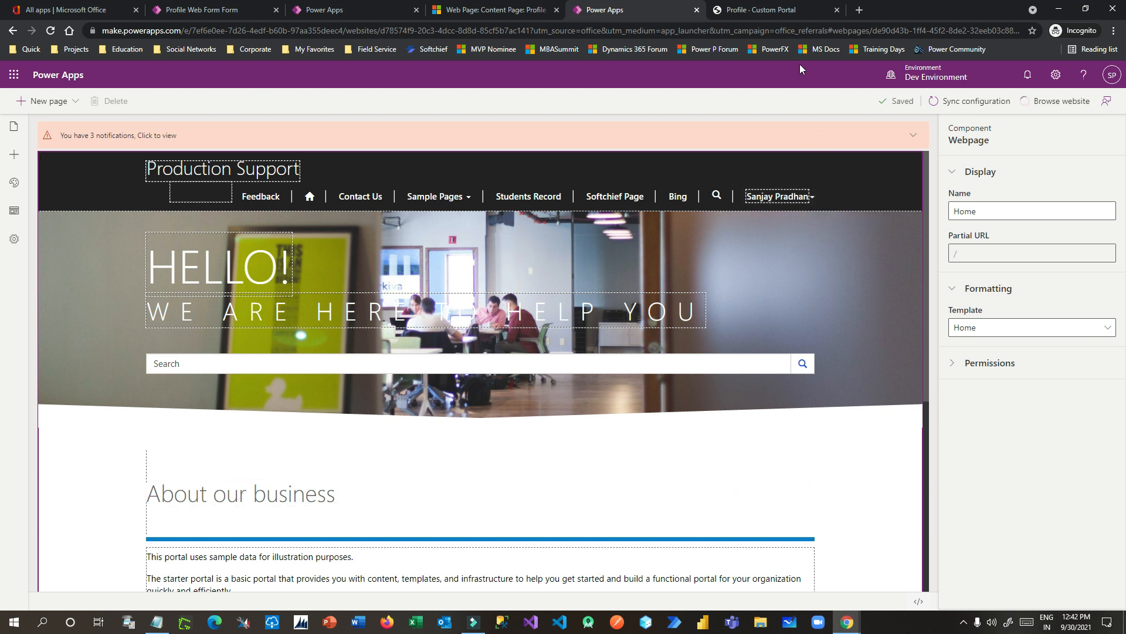
left_click(773, 11)
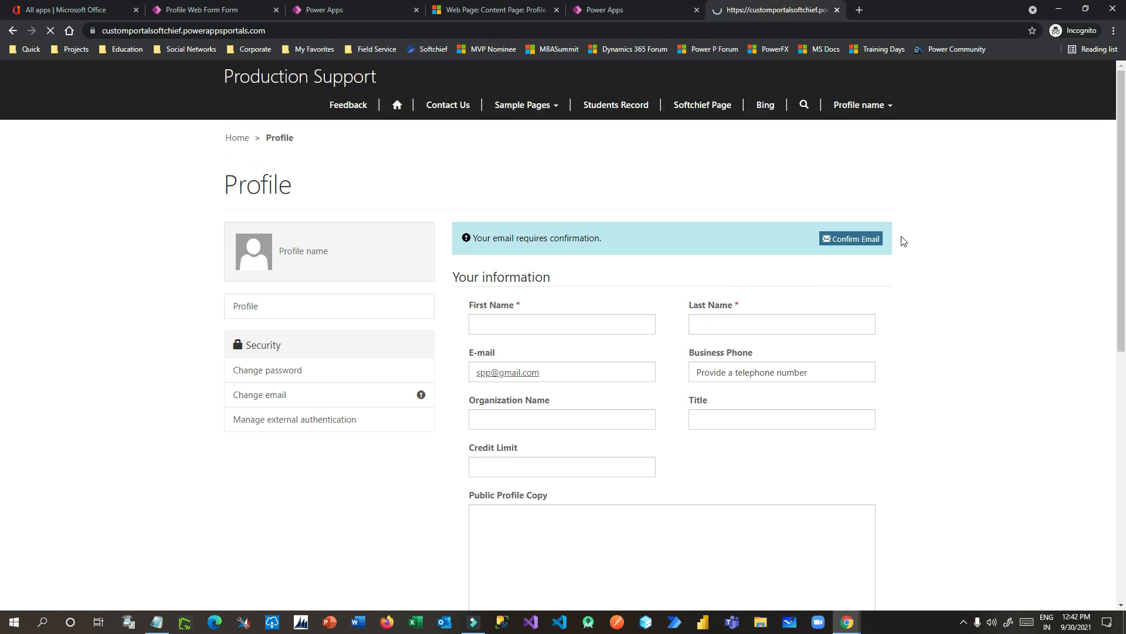
Step: Reopen the live Profile page and review the saved hide script in the web page record
left_click(858, 104)
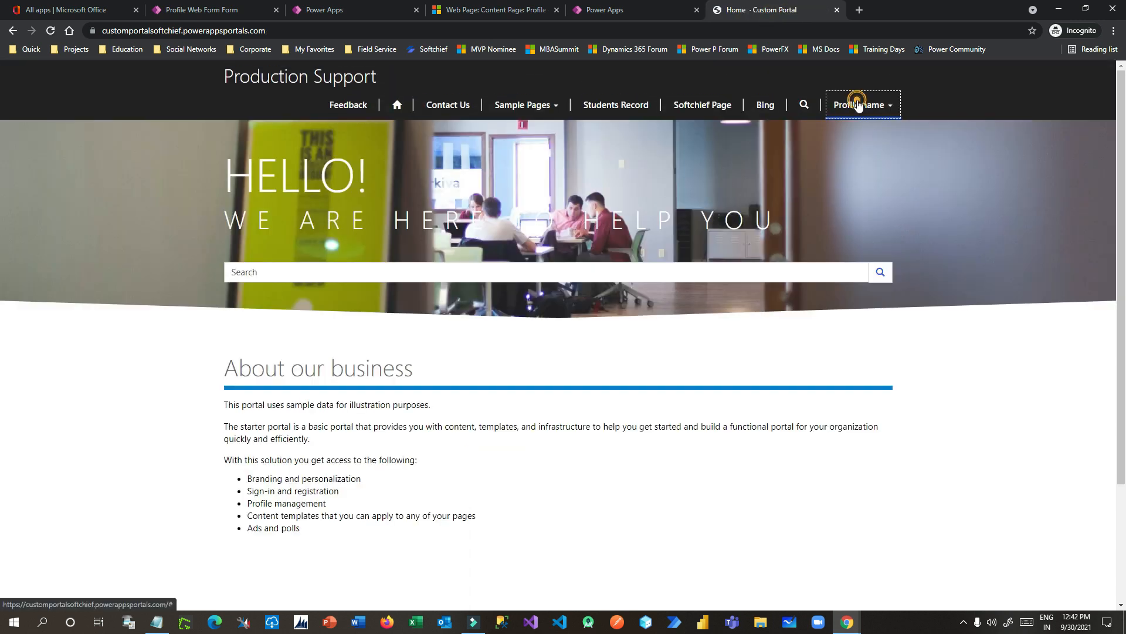
left_click(849, 142)
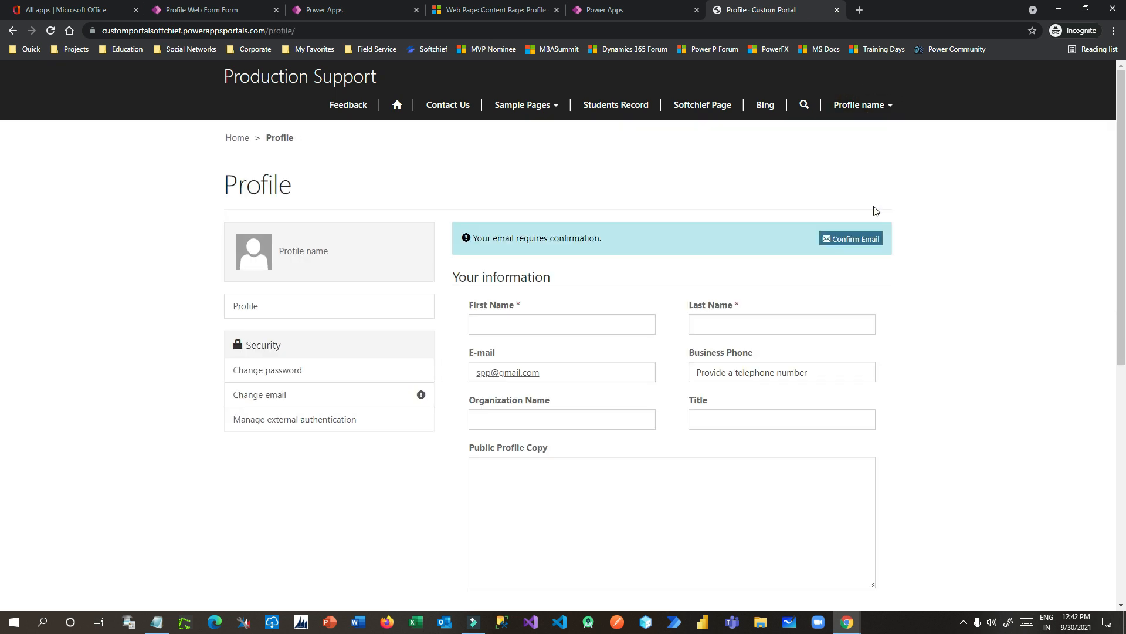
scroll(462, 440, "down", 2)
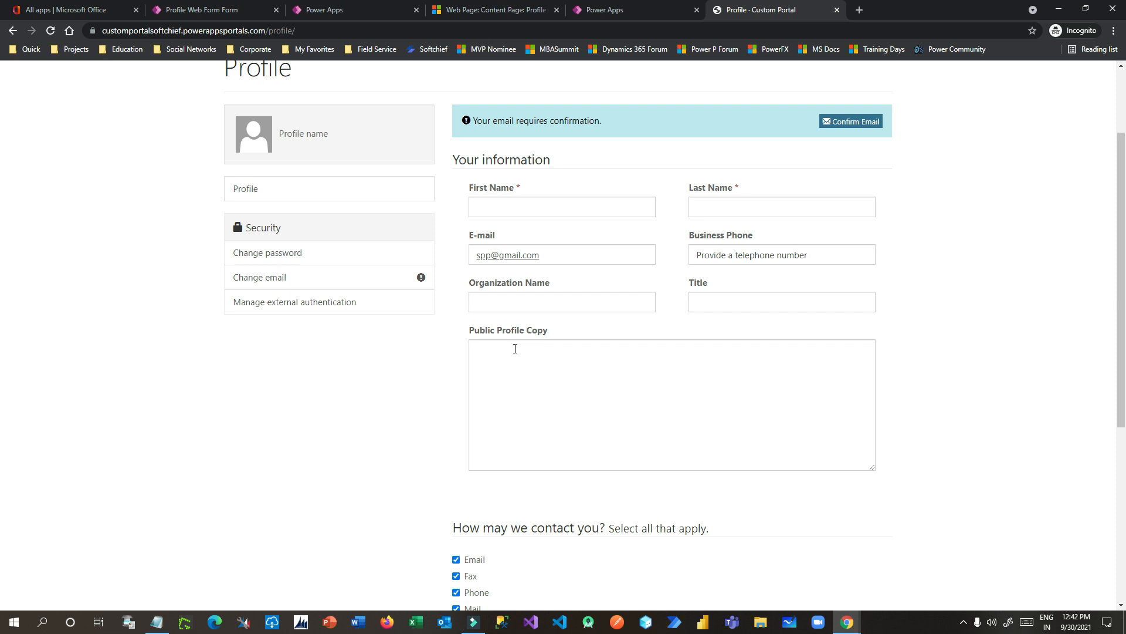
left_click(610, 11)
left_click(503, 11)
left_click_drag(242, 322, 183, 256)
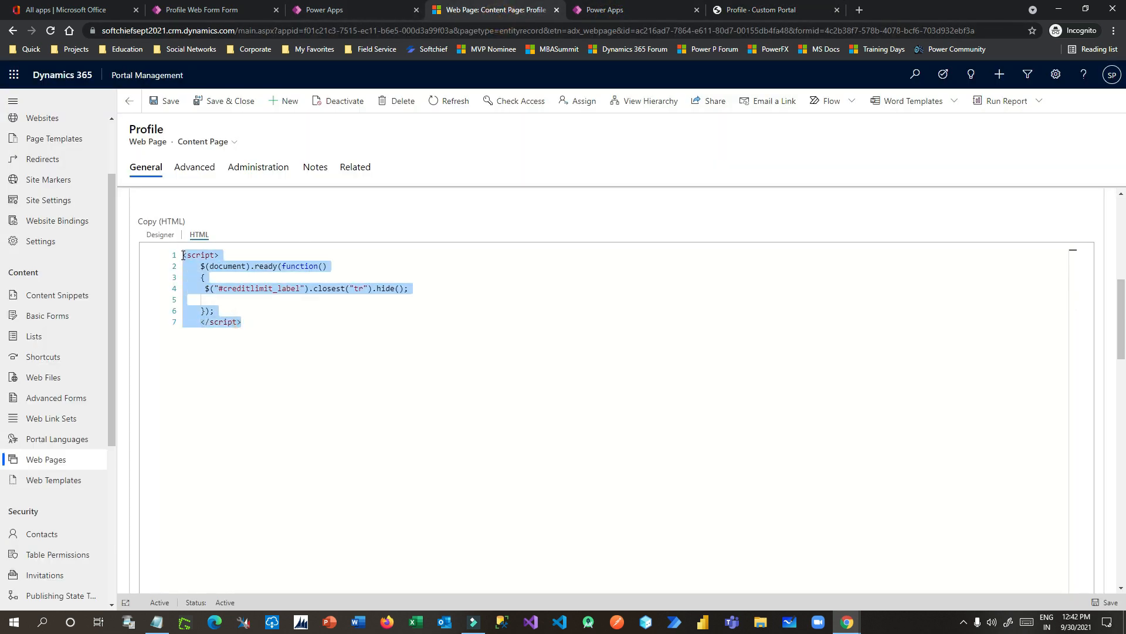
left_click(745, 12)
Step: Confirm Your information goes from Organization Name to Public Profile Copy without Credit Limit
scroll(572, 281, "up", 2)
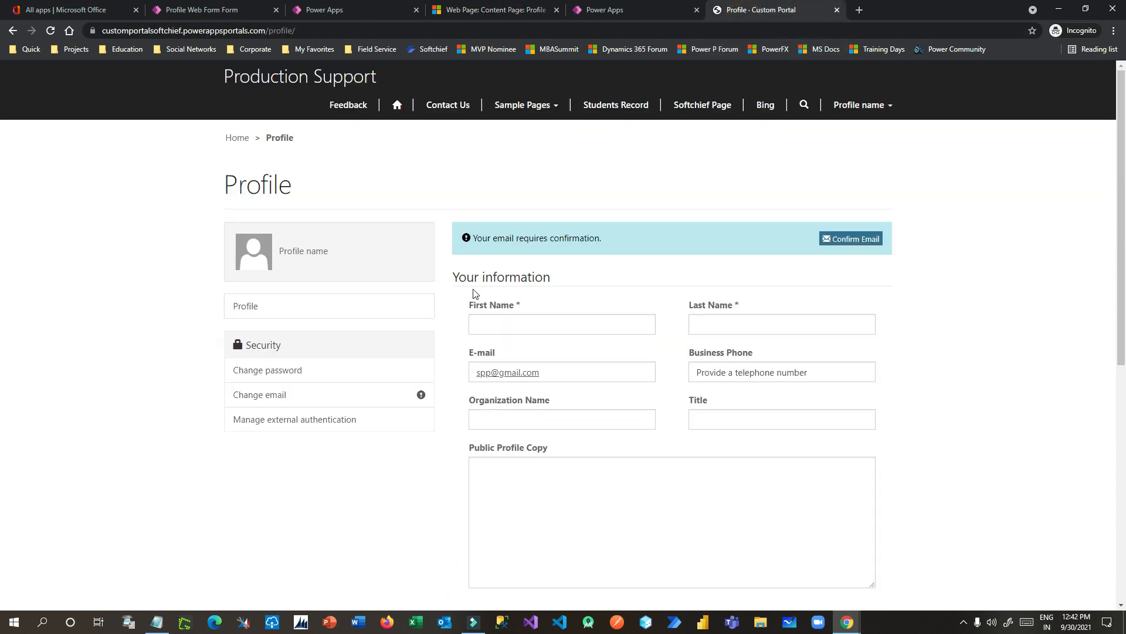
left_click(567, 276)
left_click_drag(465, 276, 581, 276)
left_click(582, 275)
scroll(795, 439, "down", 3)
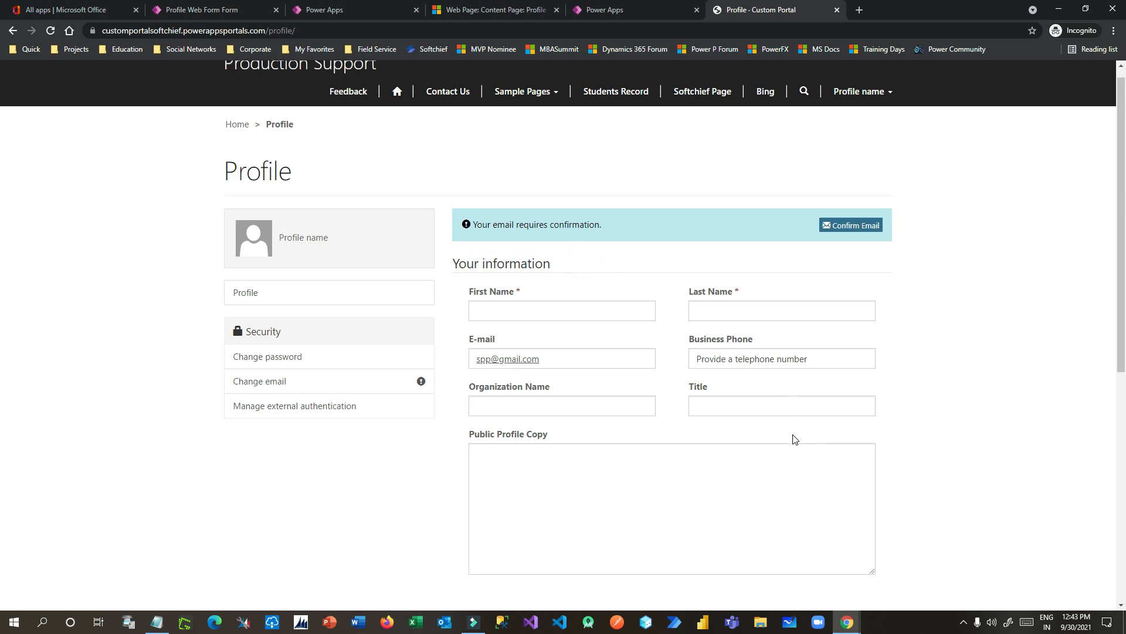
scroll(791, 474, "up", 3)
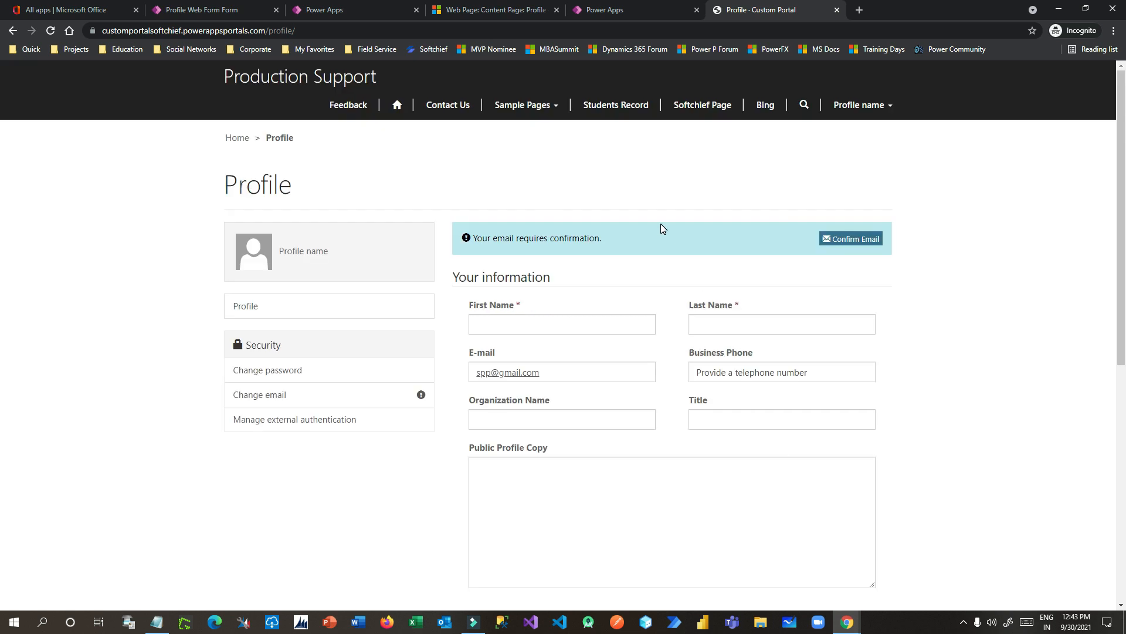
left_click(942, 302)
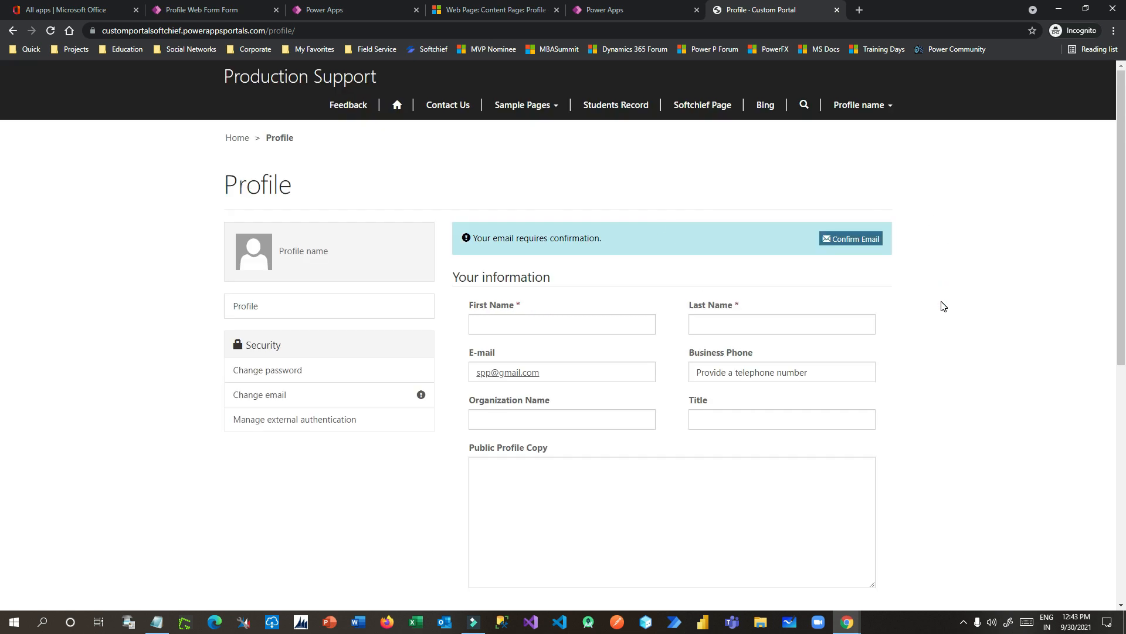